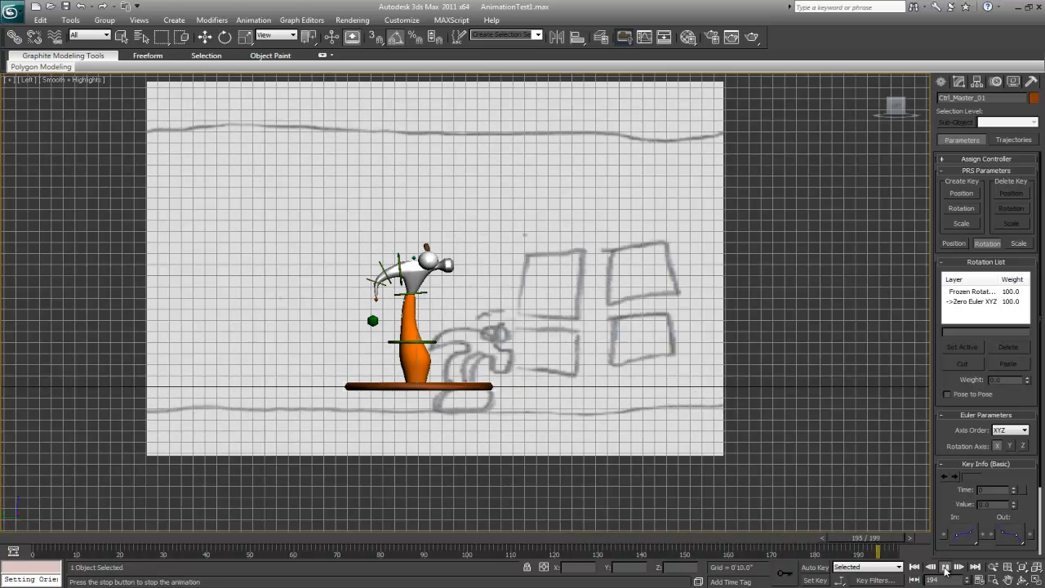
Stop playback, return to frame 0 and move the hammer's master control sideways until the character stands just outside the sketch background
left_click(946, 570)
left_click_drag(51, 539, 29, 541)
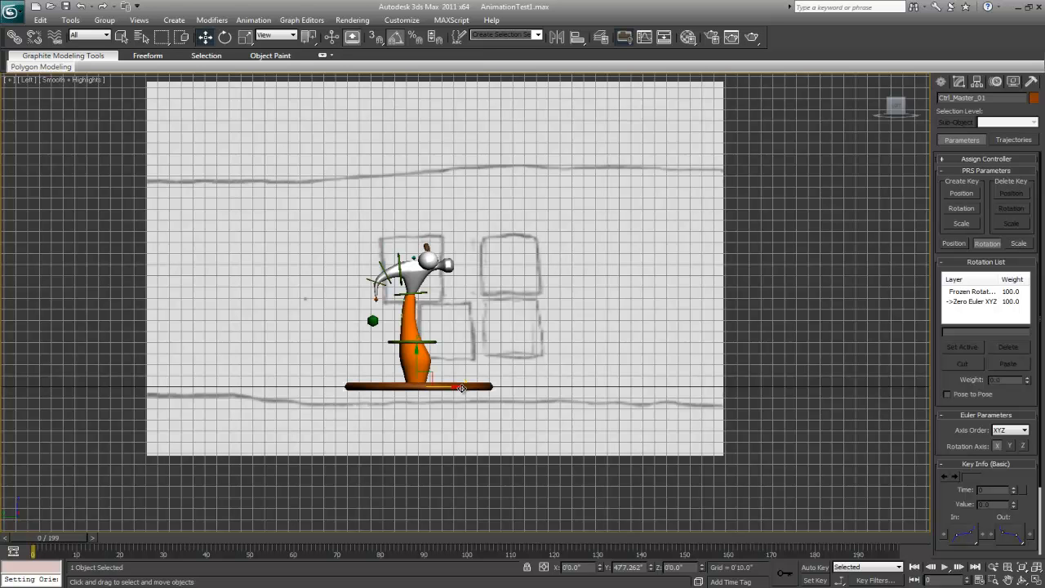
left_click_drag(449, 386, 123, 373)
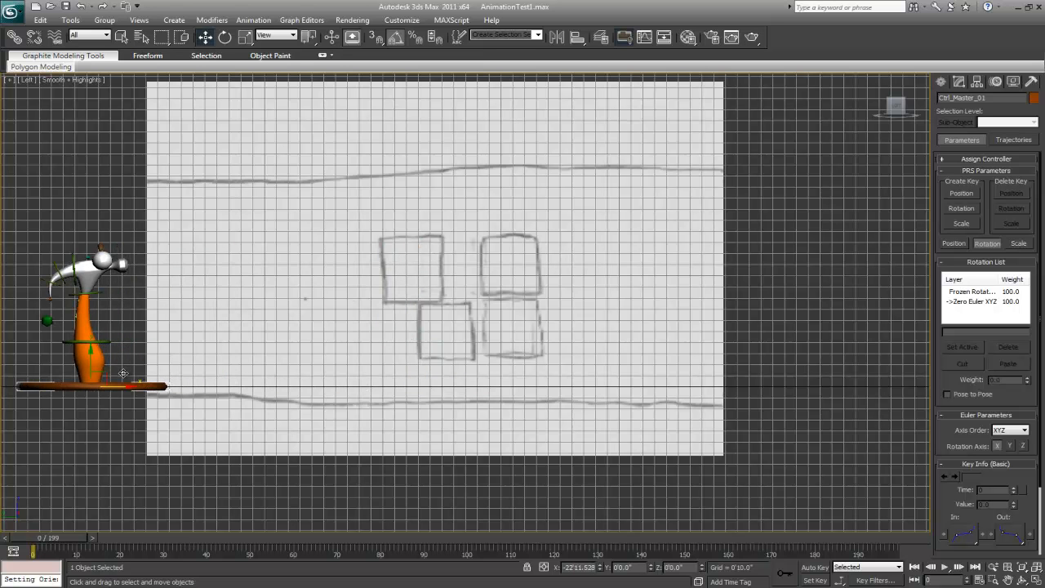
Go to frame 11 and select all rig controls with the Controls selection set
middle_click_drag(175, 415, 381, 420)
scroll(319, 467, "up", 4)
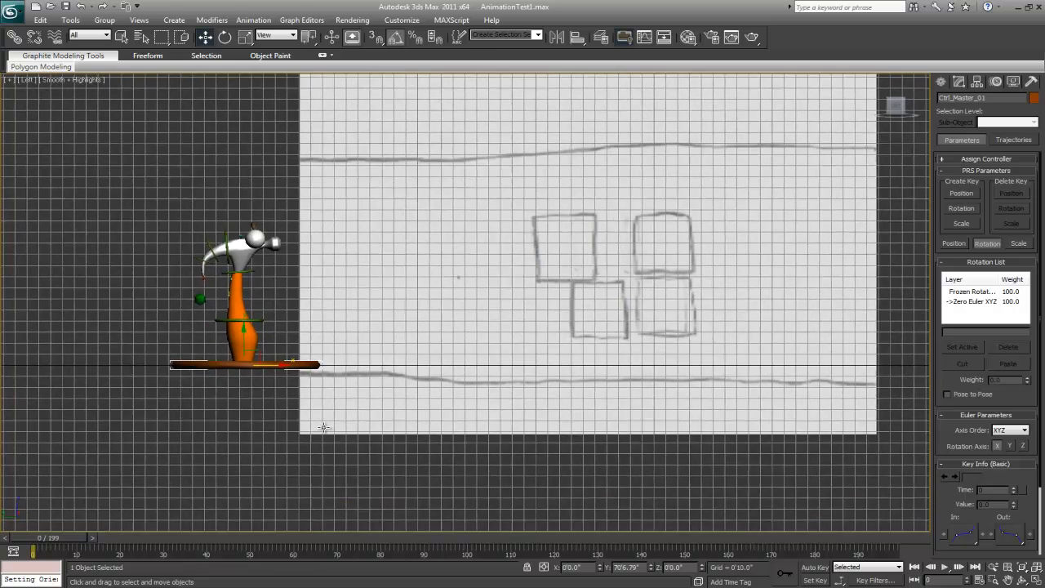
left_click_drag(61, 539, 106, 550)
key("w")
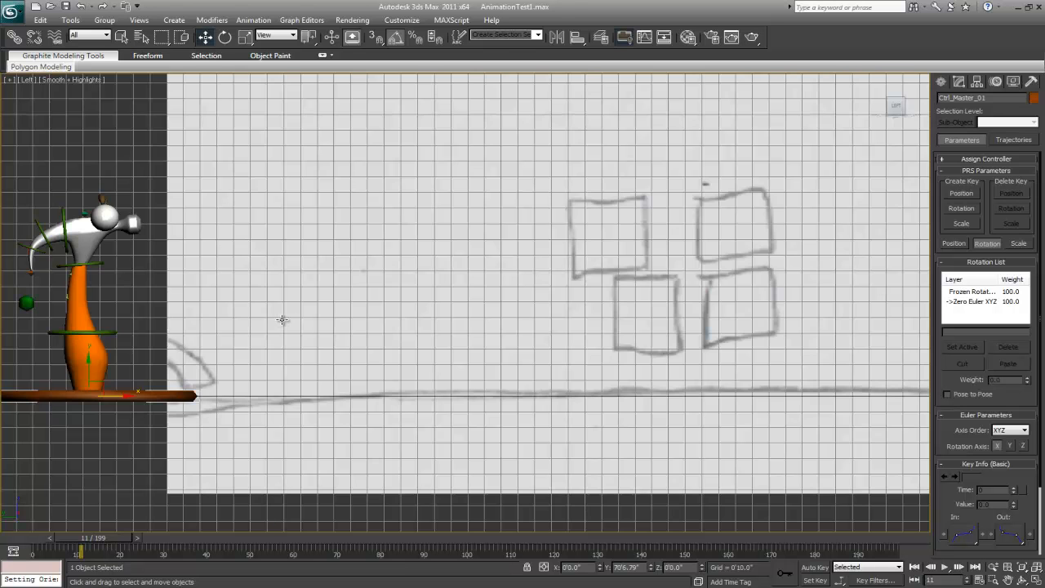
middle_click_drag(282, 320, 312, 316)
left_click(538, 35)
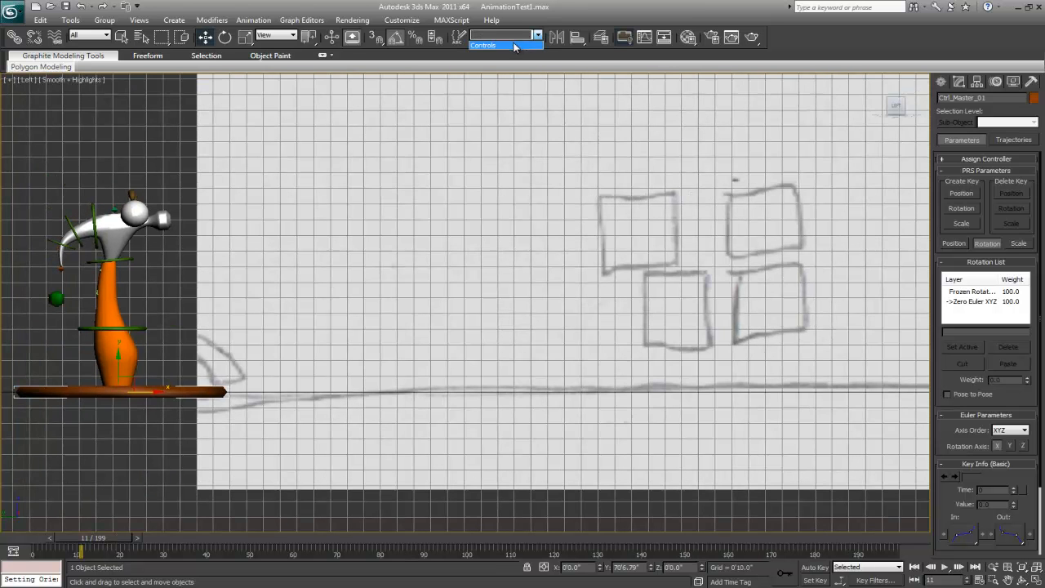
left_click(512, 45)
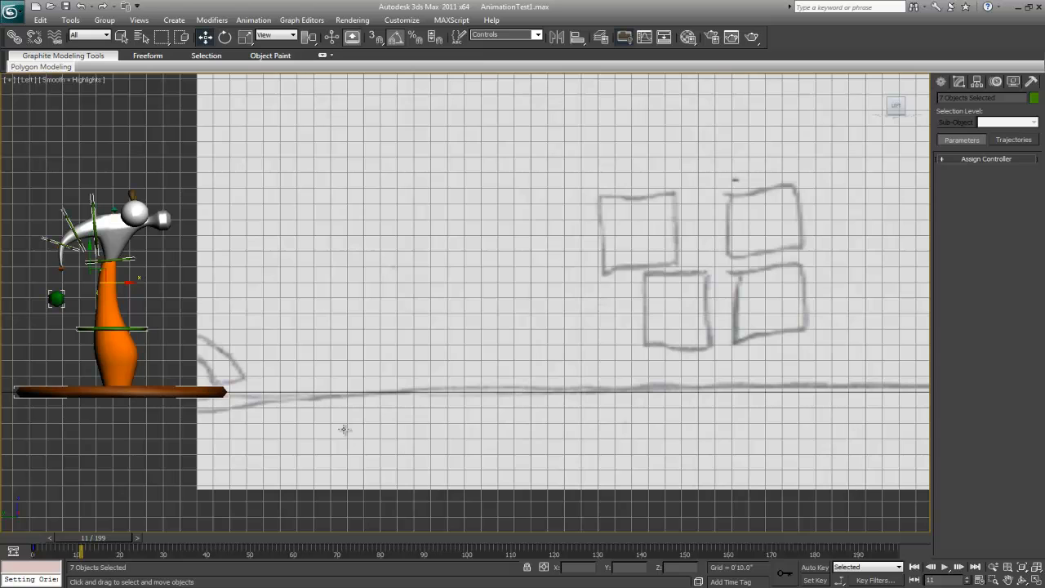
Turn on Auto Key and move all selected controls forward together toward the sketched character at frame 11
left_click(814, 567)
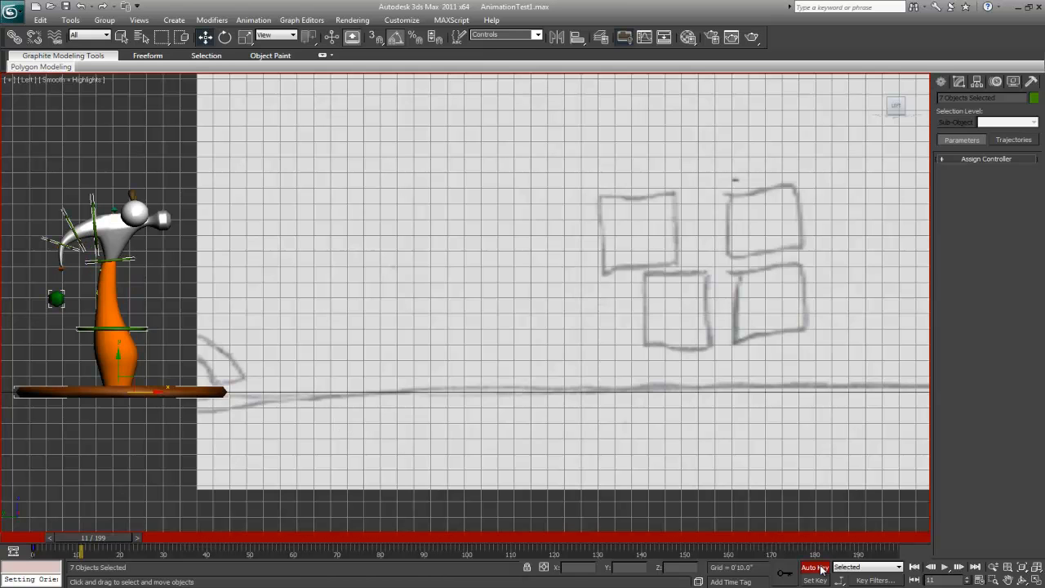
left_click_drag(157, 391, 260, 383)
left_click(140, 353)
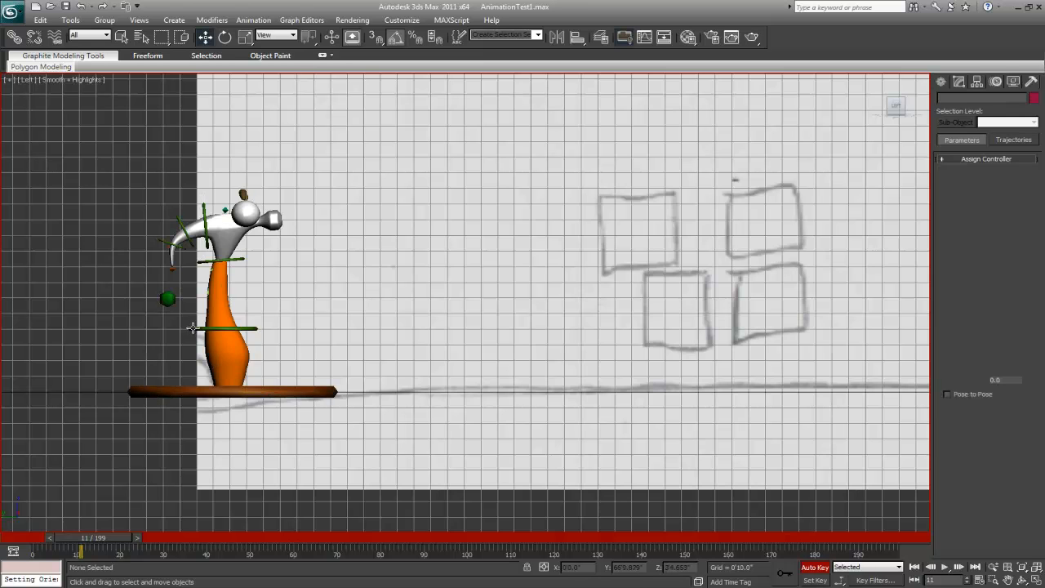
Pose the hammer leaning back at frame 11 by shifting the root control back and up and moving and rotating the head control backward
left_click(236, 328)
left_click_drag(249, 328, 221, 328)
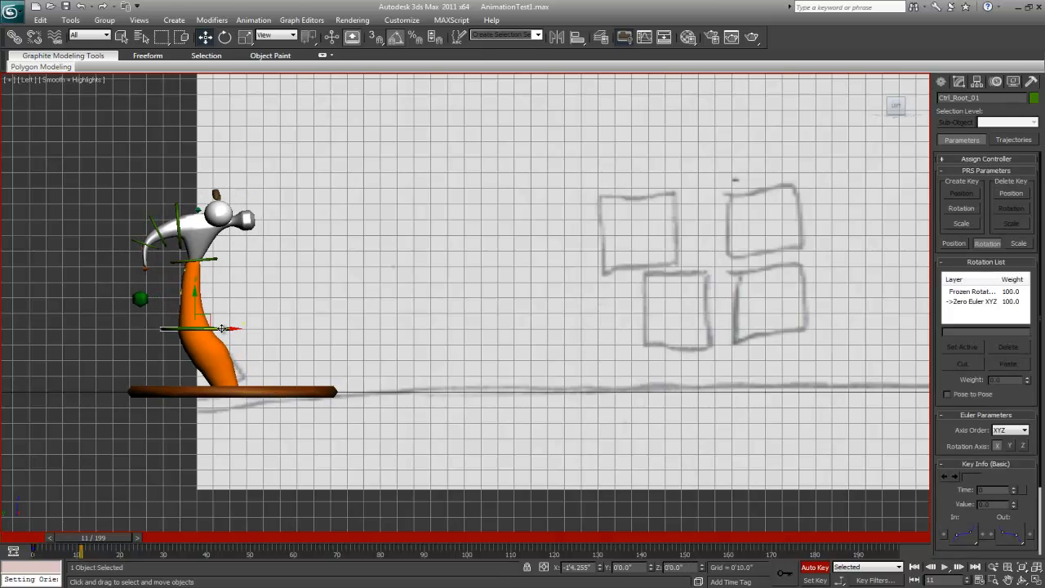
left_click_drag(201, 259, 159, 267)
key("e")
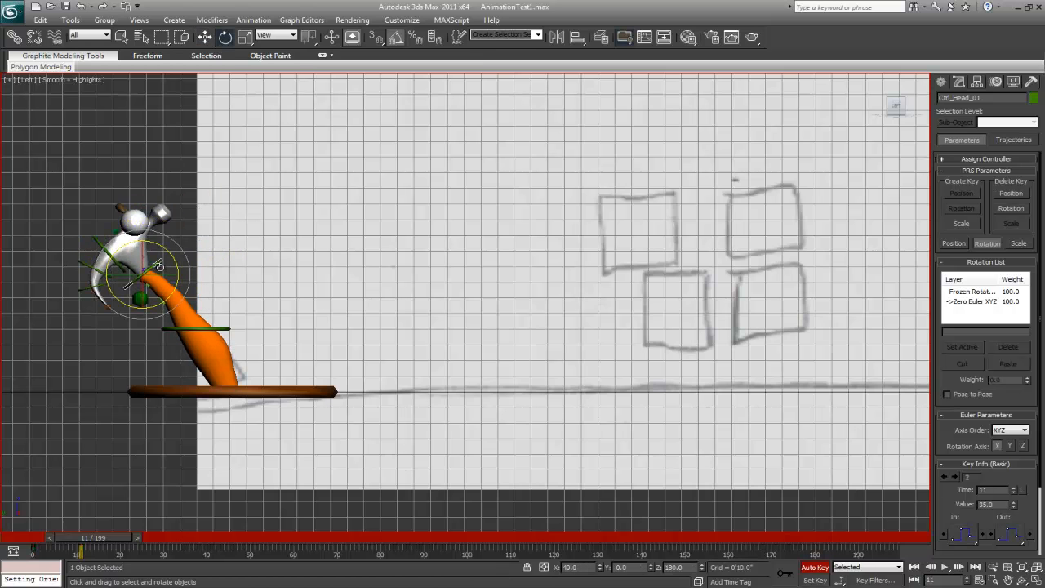
left_click(211, 327)
key("w")
left_click_drag(206, 324, 194, 308)
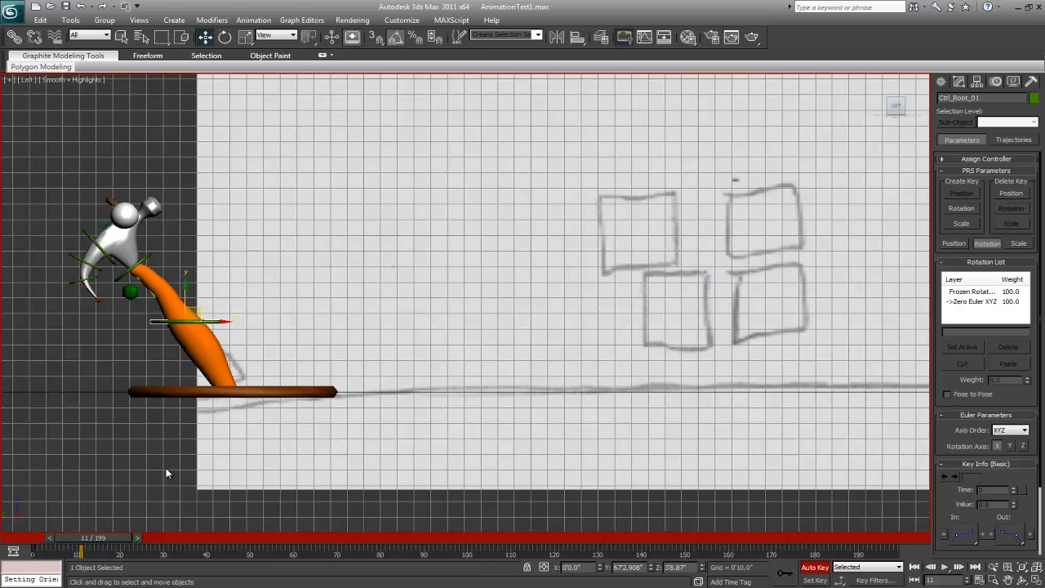
Check the default in and out tangent options for new keys
mouse_move(99, 537)
left_mouse_down()
mouse_move(88, 535)
mouse_move(107, 533)
mouse_move(77, 537)
mouse_move(99, 537)
left_mouse_up()
left_click_drag(841, 581, 844, 523)
left_click_drag(117, 533, 119, 533)
Inspect the keys of all objects in the Controls selection set in the Curve Editor, and close it
left_click(311, 22)
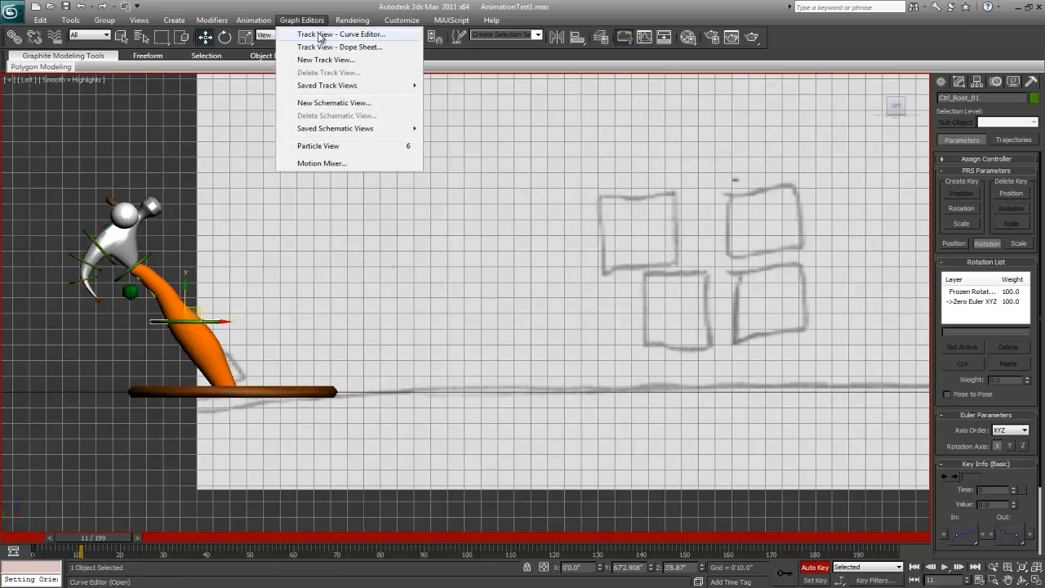
left_click(319, 36)
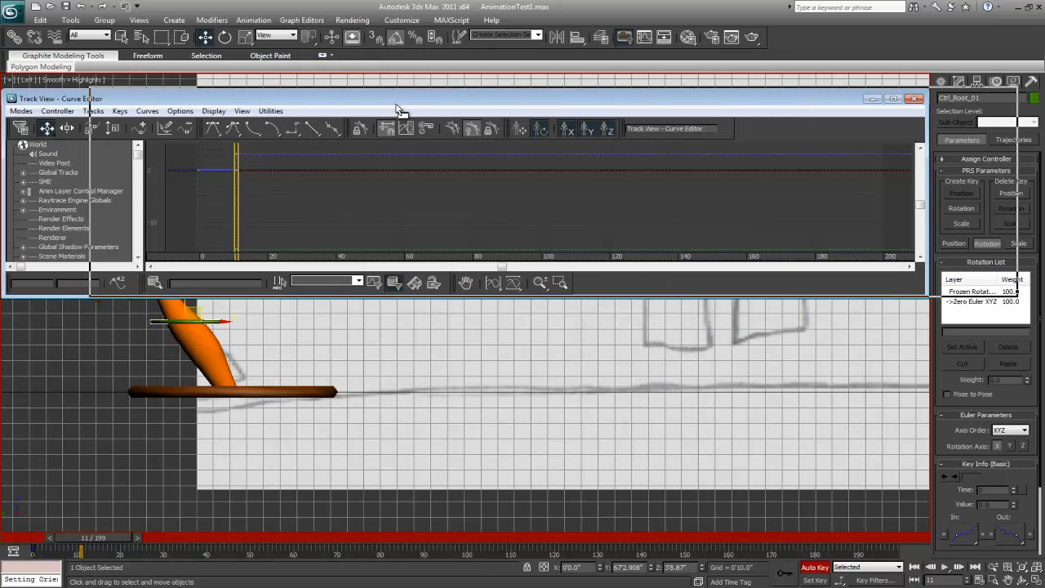
left_click_drag(293, 98, 352, 96)
left_click(489, 46)
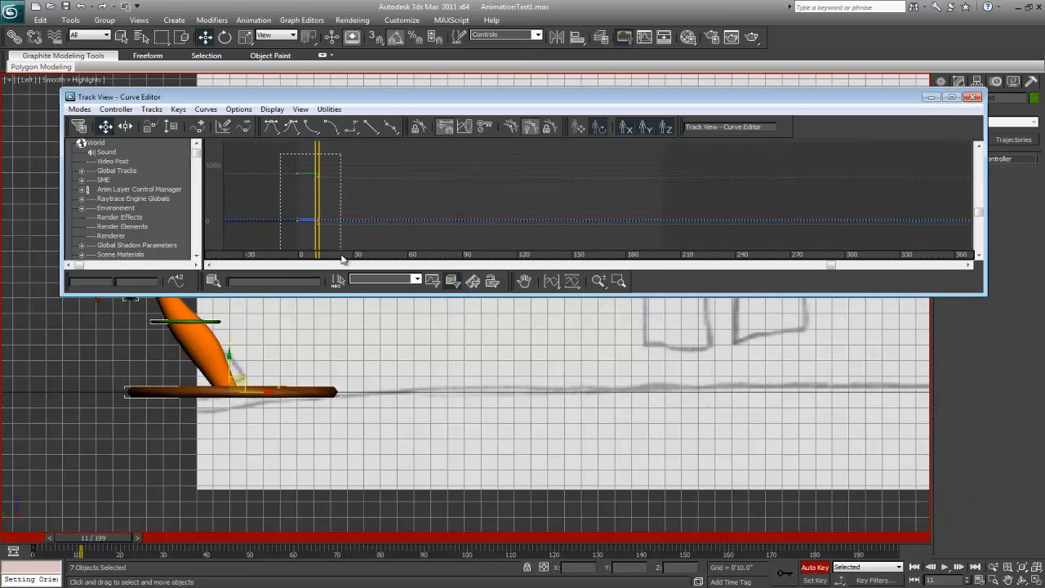
middle_click_drag(294, 206, 369, 202)
scroll(368, 199, "up", 4)
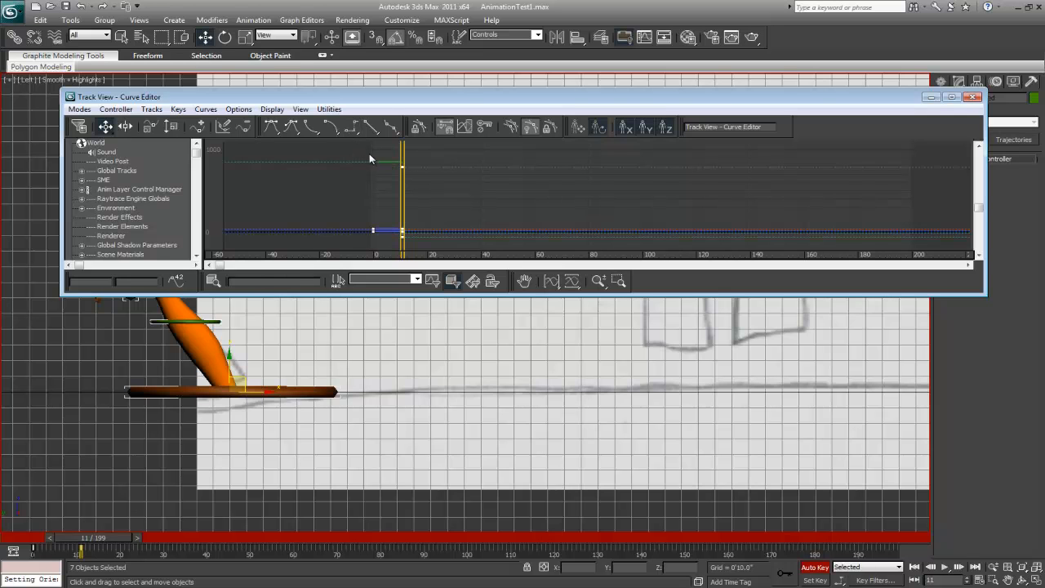
left_click(971, 98)
At frame 15, move the root control forward and down to squash the hammer's body
mouse_move(89, 533)
left_mouse_down()
mouse_move(126, 536)
mouse_move(112, 539)
left_mouse_up()
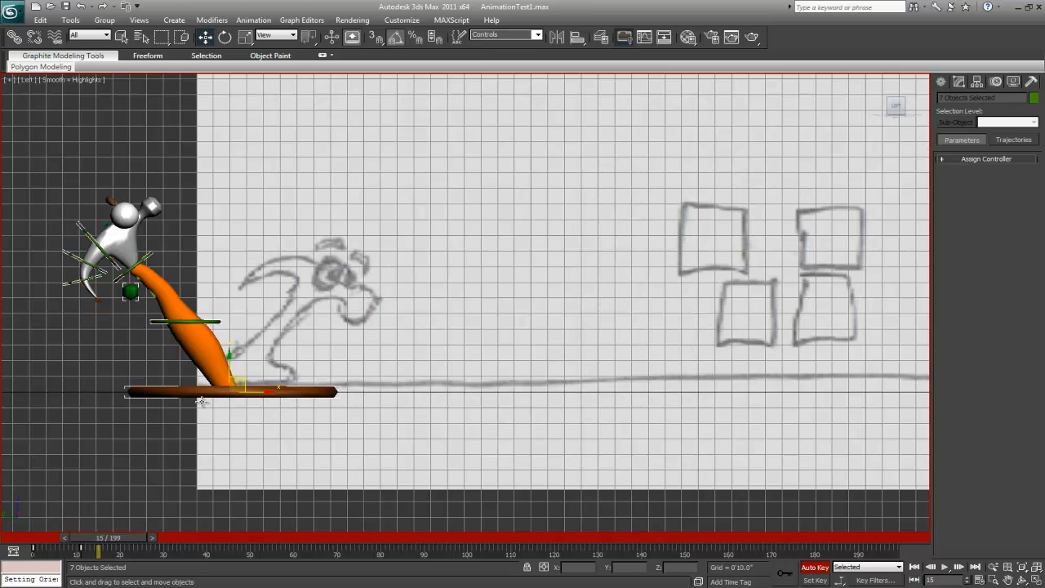
left_click(116, 346)
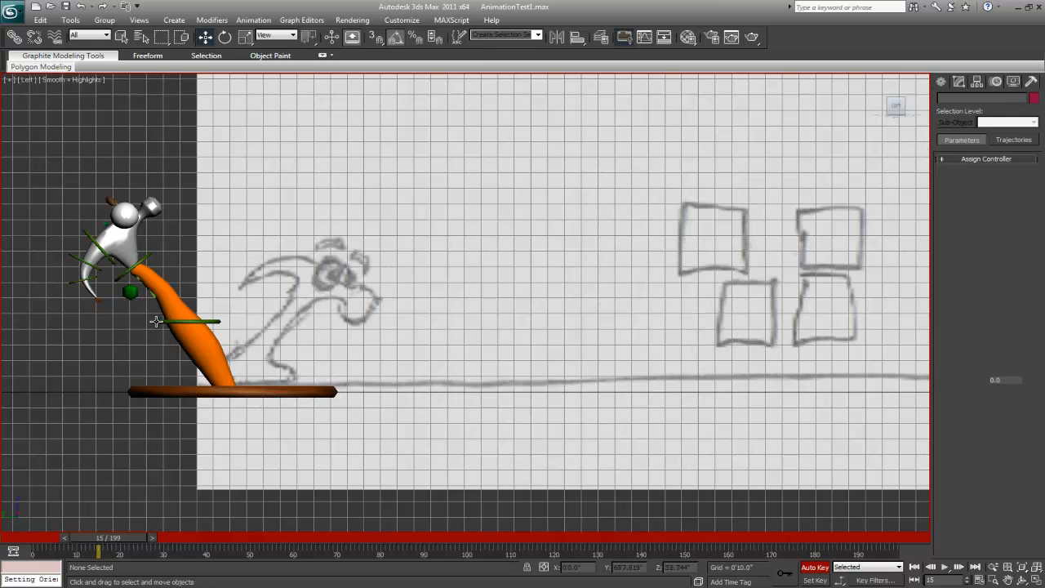
left_click(160, 322)
left_click_drag(190, 314, 249, 335)
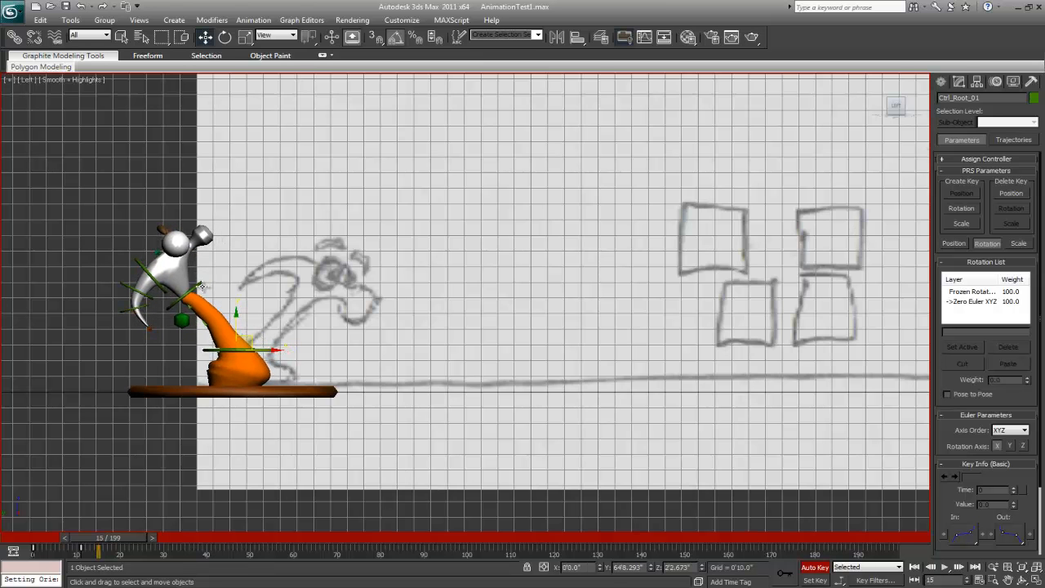
Move the head control forward toward the sketched head, rotate it to -40 degrees, and lower the root control slightly at frame 15
left_click(200, 285)
left_click_drag(197, 285, 324, 311)
key("e")
left_click(249, 350)
key("w")
mouse_move(248, 335)
left_mouse_down()
mouse_move(275, 325)
mouse_move(245, 352)
mouse_move(254, 318)
mouse_move(252, 343)
left_mouse_up()
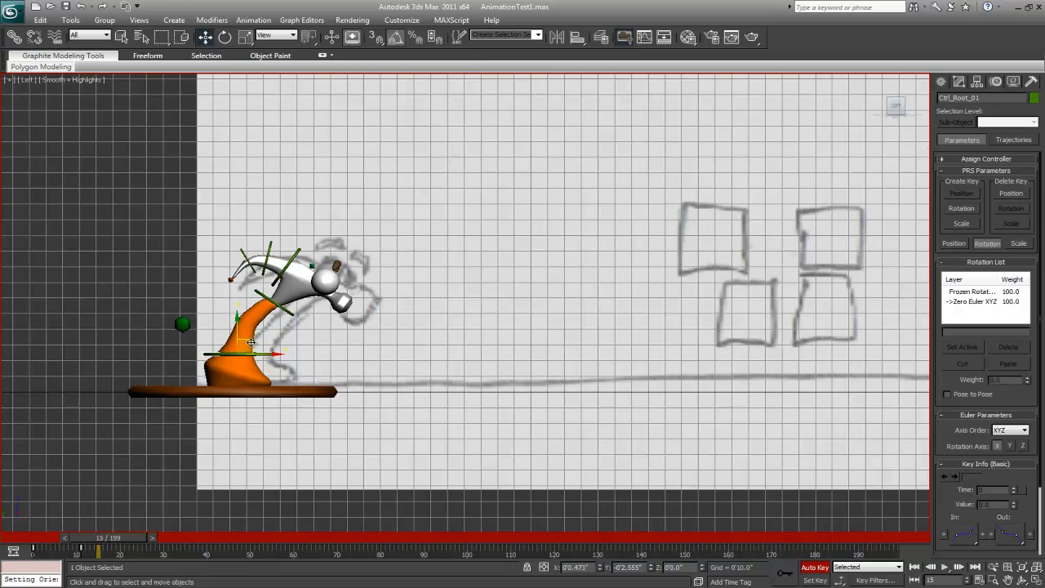
Freeze the Character layer so that the hammer mesh cannot be selected accidentally
left_click(293, 292)
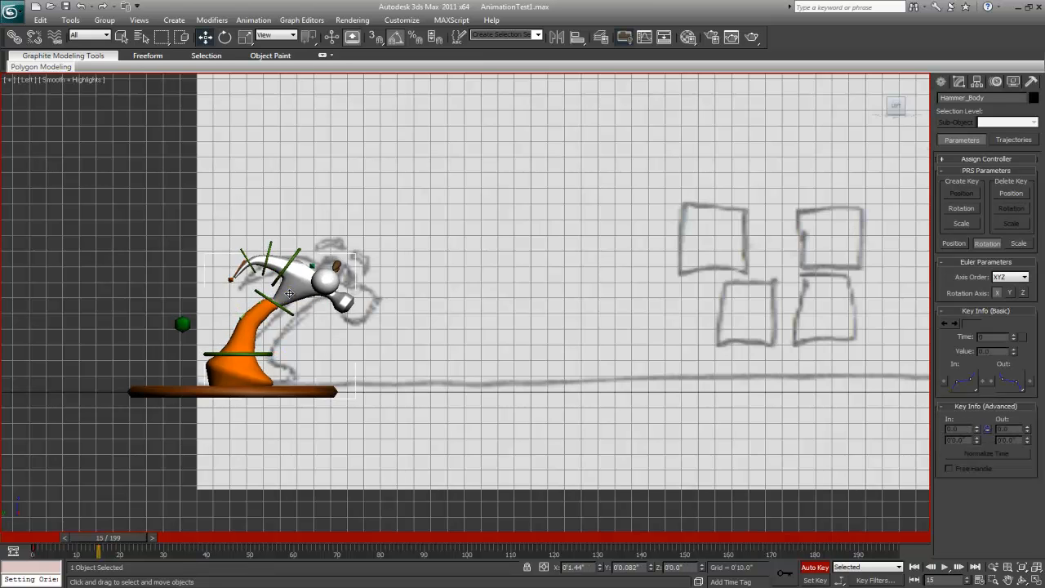
left_click(282, 296)
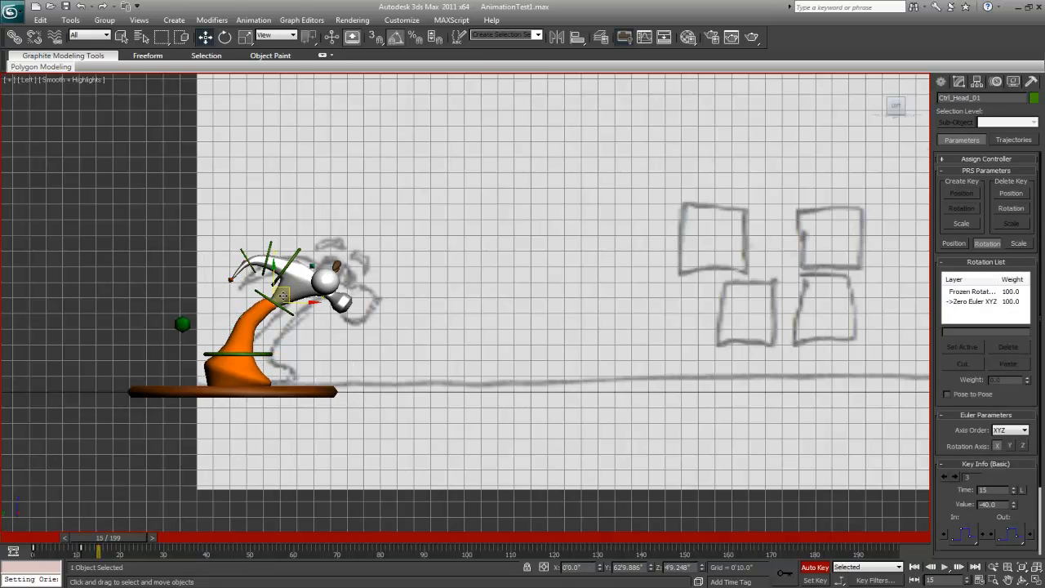
left_click(294, 293)
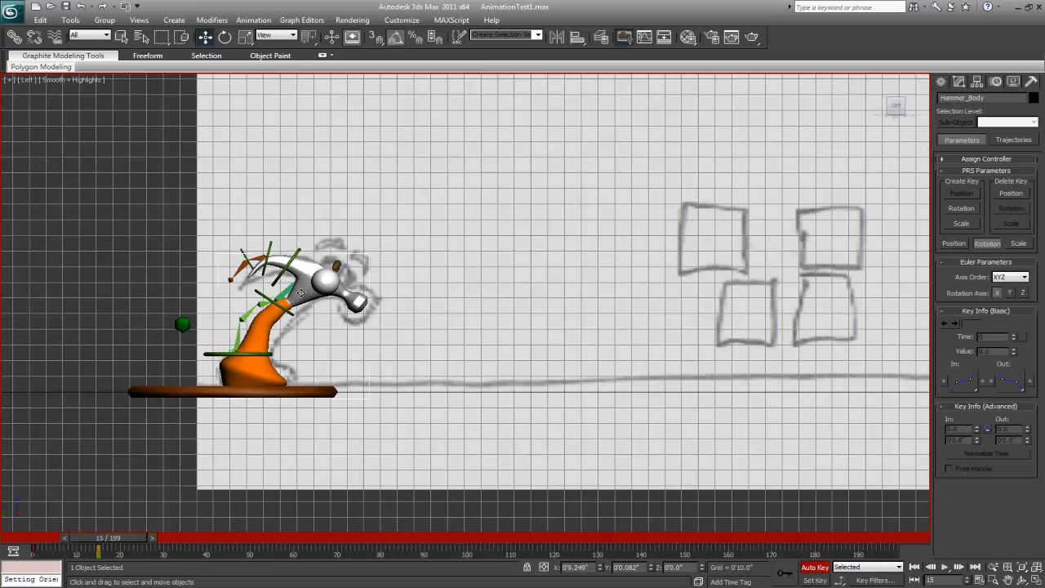
left_click(601, 37)
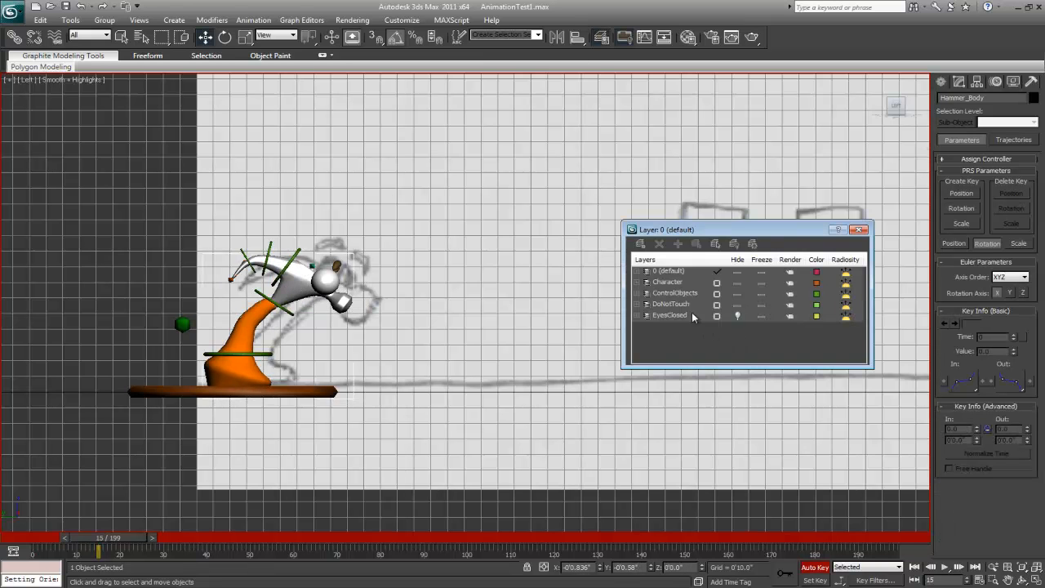
left_click(762, 283)
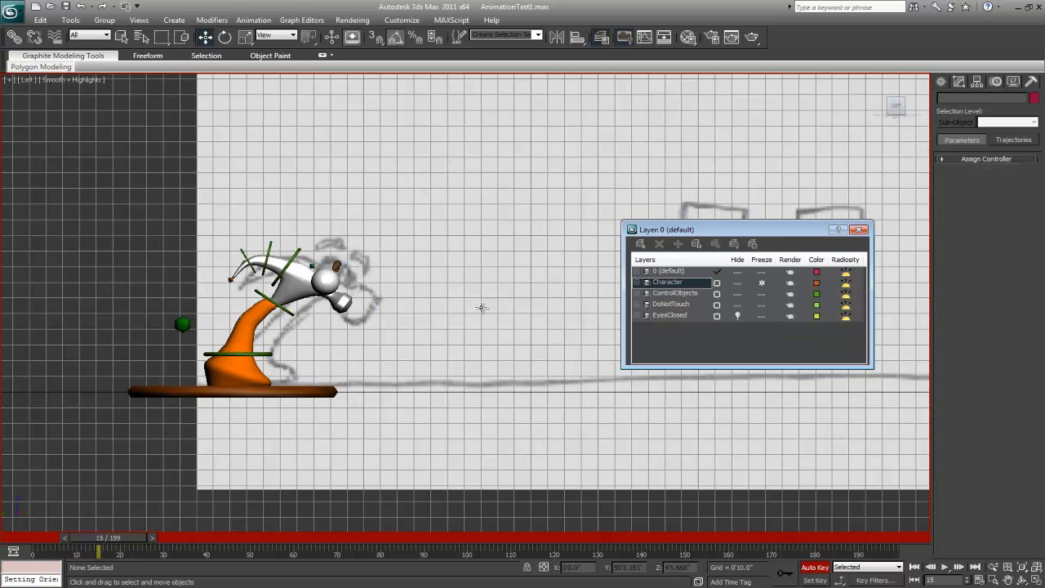
Move the head control slightly farther forward at frame 15 to match the sketched head
left_click(286, 310)
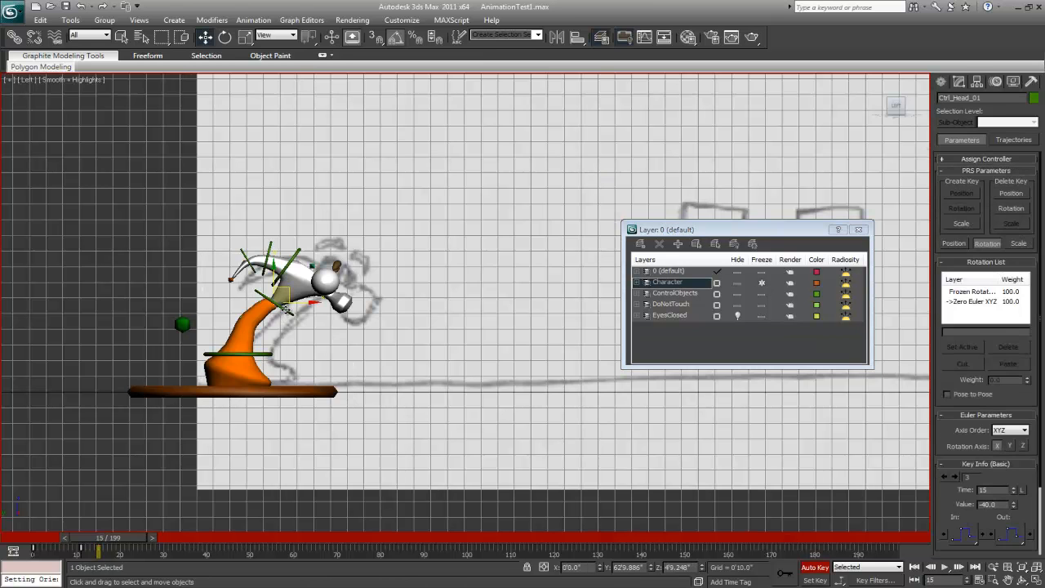
left_click(285, 285)
left_click(283, 292)
left_click_drag(285, 289, 299, 293)
left_click(299, 293)
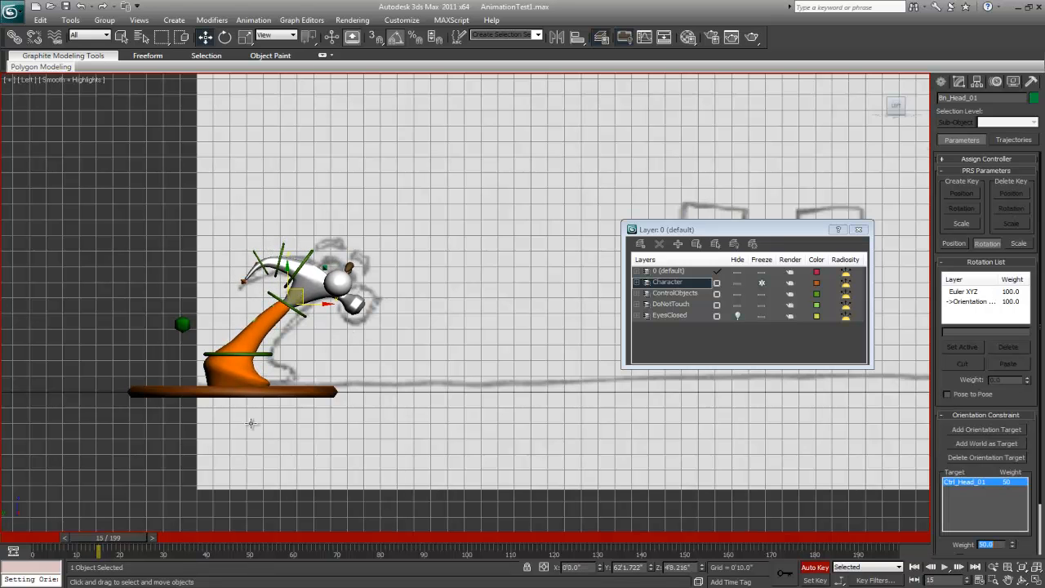
At frame 19, move the master control forward so the hammer's base reaches the sketched character's foot
mouse_move(119, 540)
left_mouse_down()
mouse_move(48, 538)
mouse_move(136, 539)
left_mouse_up()
key("w")
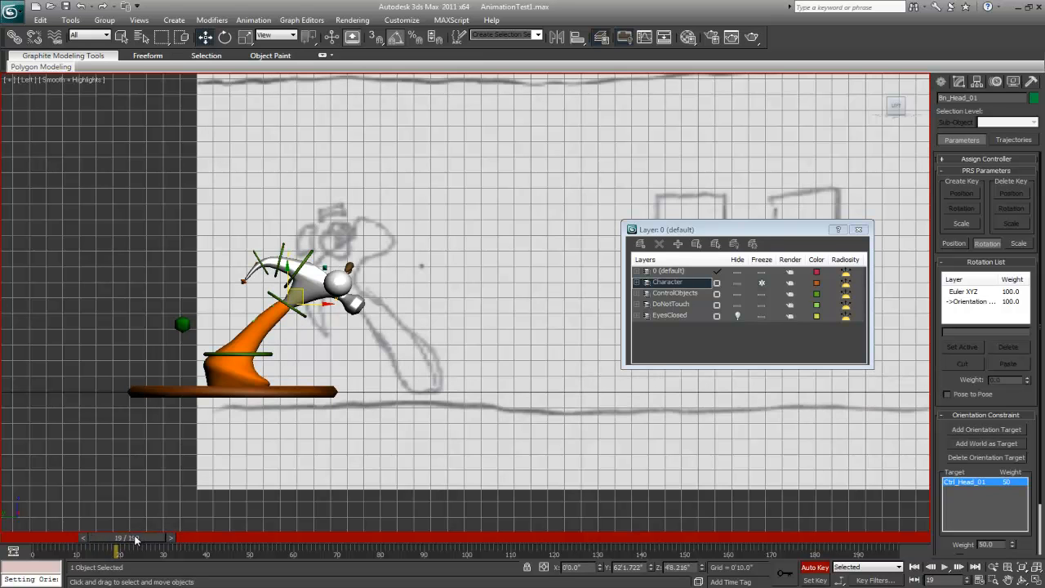
left_click(266, 393)
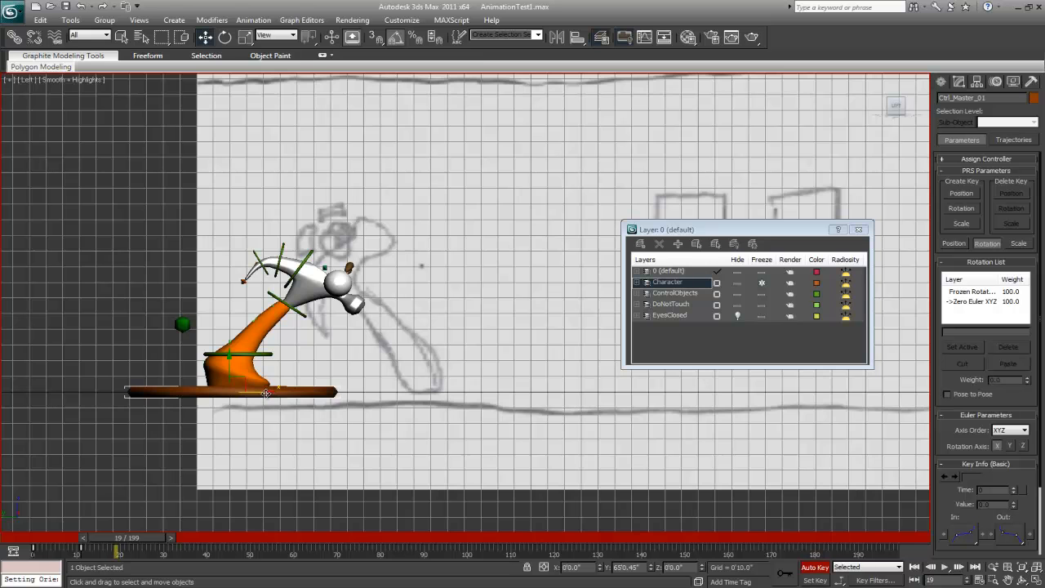
left_click_drag(264, 391, 454, 395)
Lean the hammer back at frame 19 by moving the root control back and up and moving and rotating the head control backward
left_click(437, 343)
left_click_drag(436, 343, 403, 319)
left_click(422, 273)
left_click_drag(422, 273, 342, 273)
key("e")
key("w")
Refine the frame 19 pose by pulling the root control farther back and down and shifting the head control slightly forward and up
left_click(391, 334)
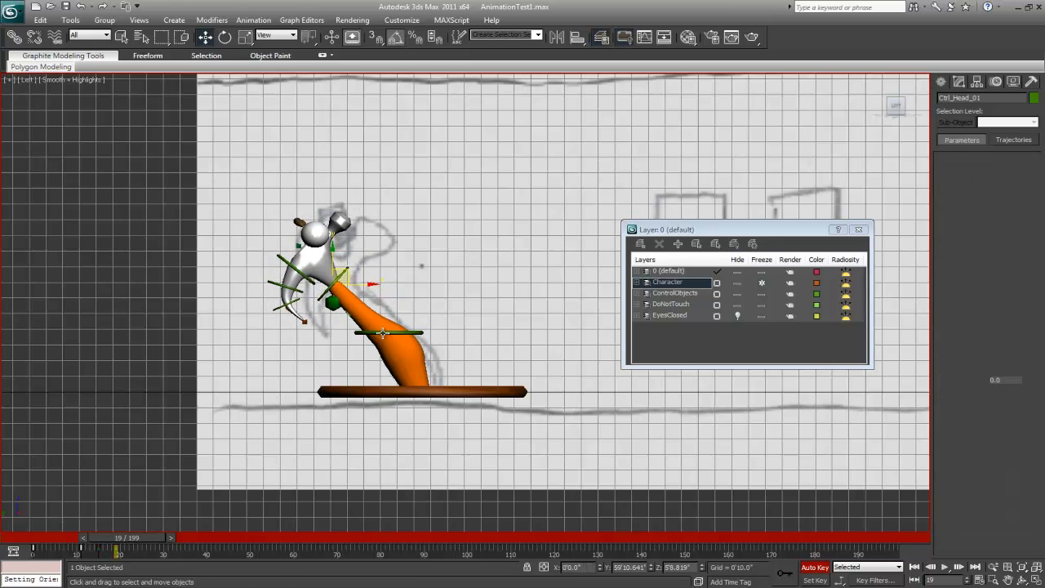
left_click_drag(398, 324, 376, 325)
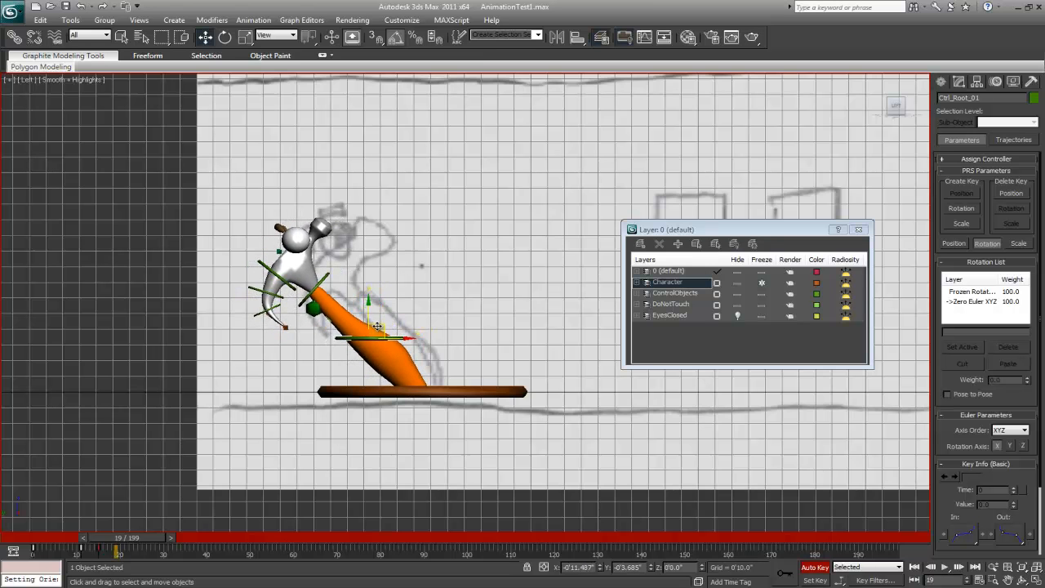
left_click(324, 281)
left_click(325, 277)
left_click_drag(325, 276, 340, 267)
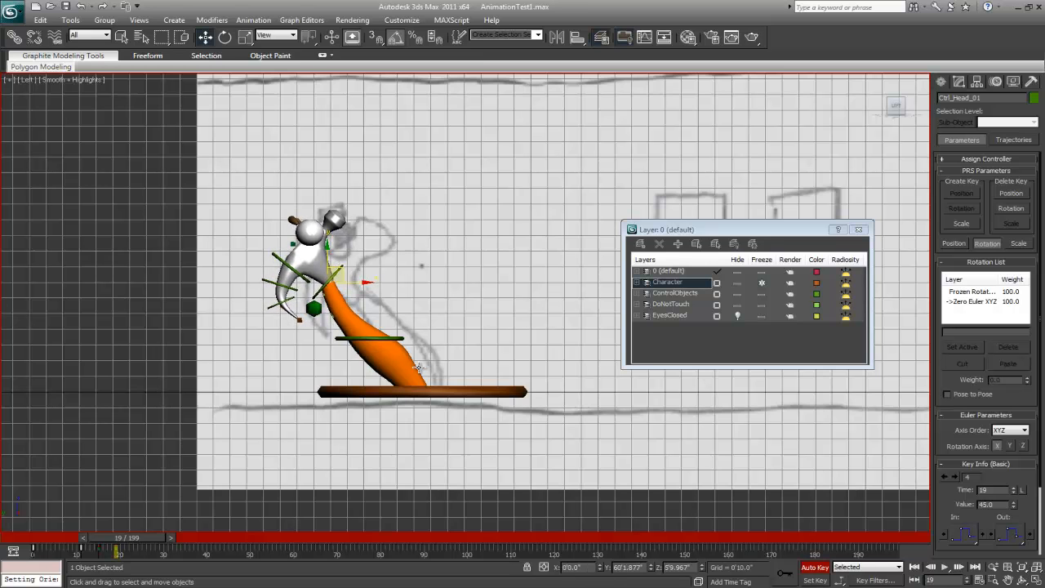
Nudge the master control slightly forward at frame 19 and scrub between frames 15 and 19 to review the poses
left_click(433, 389)
left_click_drag(450, 393, 470, 393)
mouse_move(140, 540)
left_mouse_down()
mouse_move(101, 547)
mouse_move(153, 553)
mouse_move(127, 555)
left_mouse_up()
key("w")
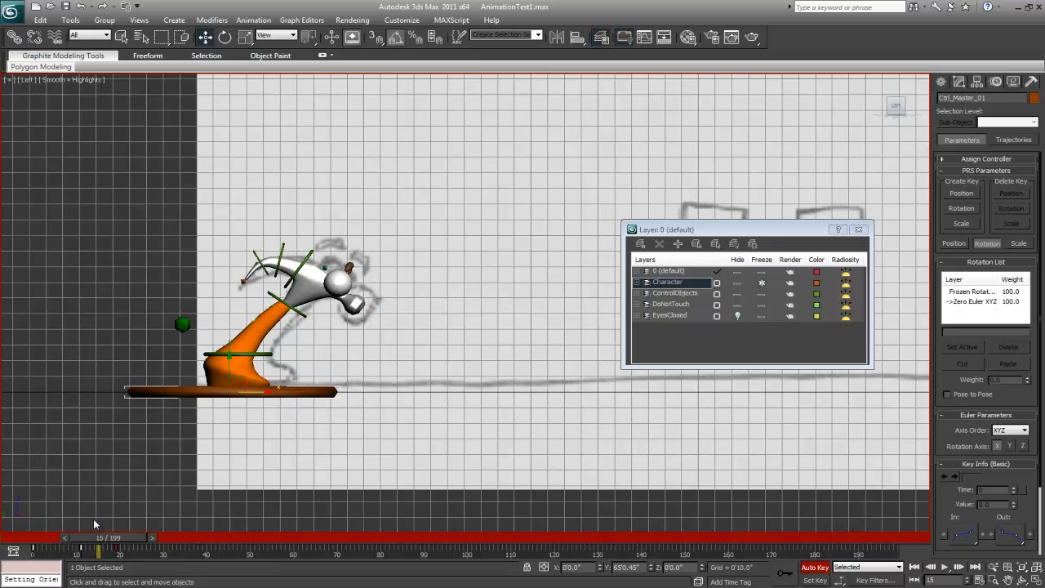
mouse_move(99, 535)
left_mouse_down()
mouse_move(81, 541)
mouse_move(121, 548)
left_mouse_up()
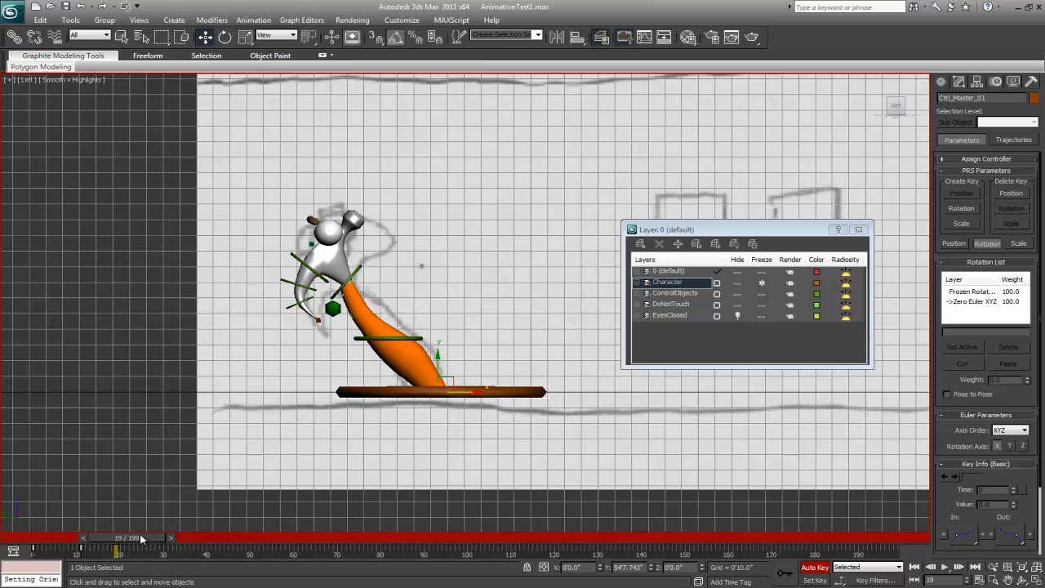
At frame 24, move the root control forward and slightly down towards the sketched character's pose
mouse_move(140, 535)
left_mouse_down()
mouse_move(50, 539)
mouse_move(133, 541)
left_mouse_up()
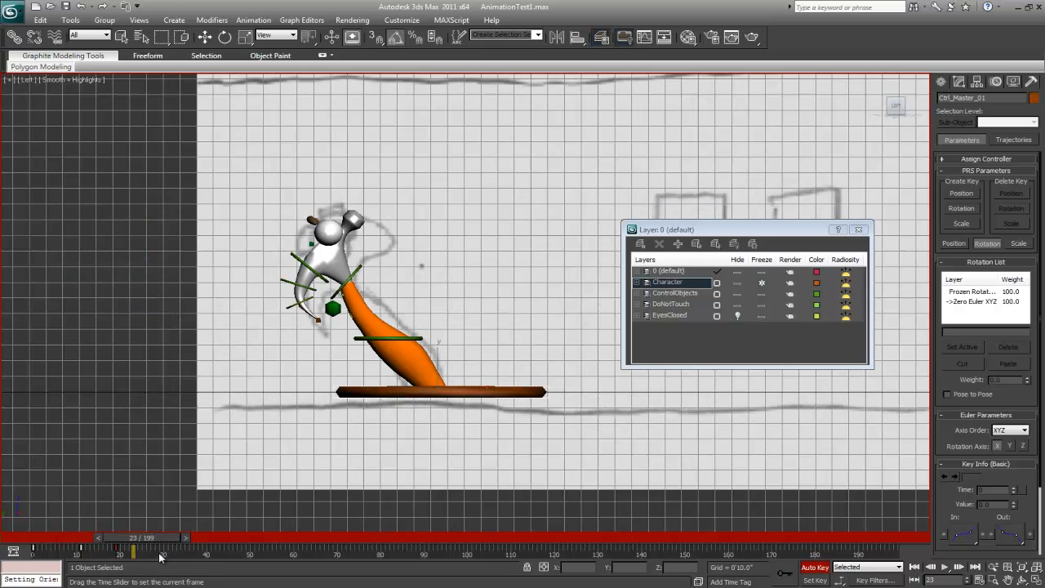
key("period")
key("w")
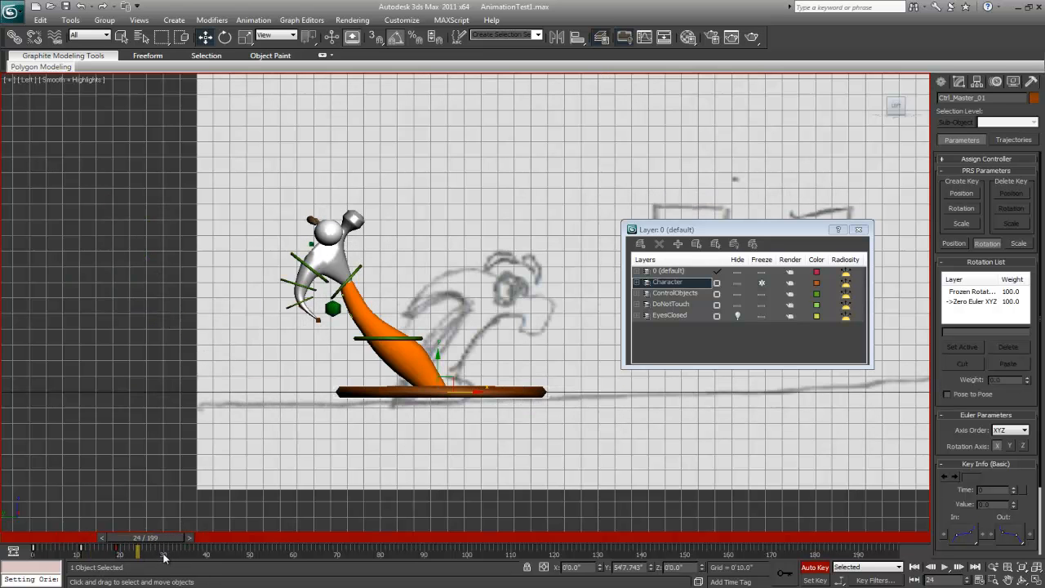
left_click(357, 347)
left_click(371, 337)
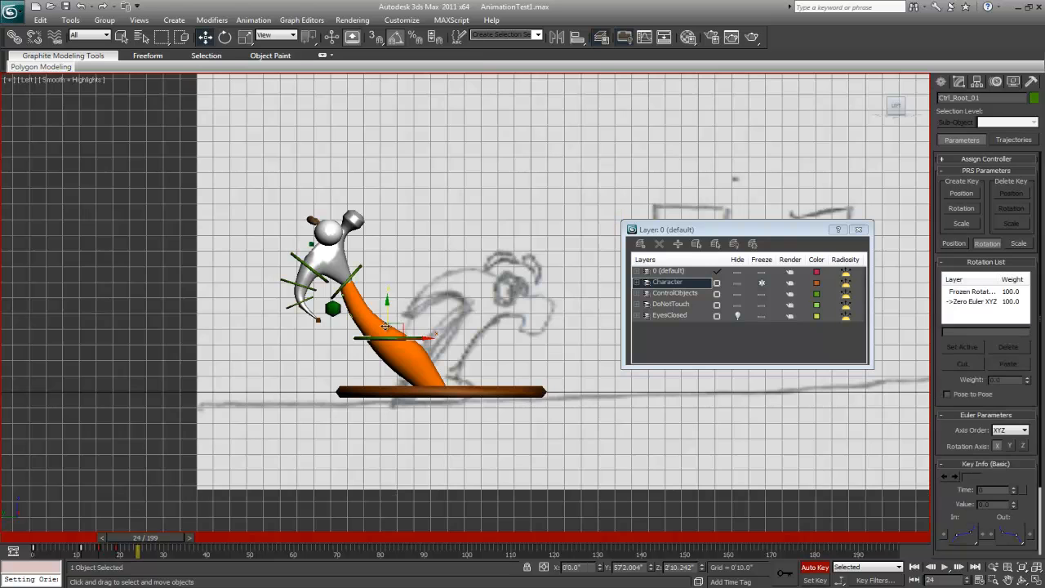
left_click_drag(397, 326, 454, 343)
At frame 24, move the head control forward and down and rotate it forward to an X rotation of -45 to match the sketched head
left_click(419, 287)
left_click_drag(420, 287, 538, 333)
key("e")
key("w")
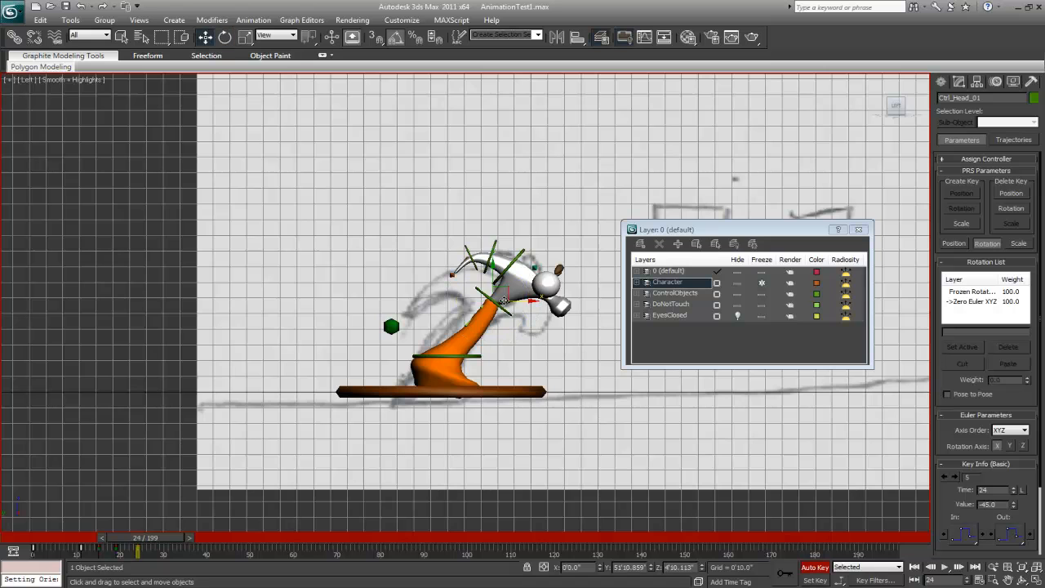
mouse_move(500, 289)
left_mouse_down()
mouse_move(493, 260)
mouse_move(491, 293)
left_mouse_up()
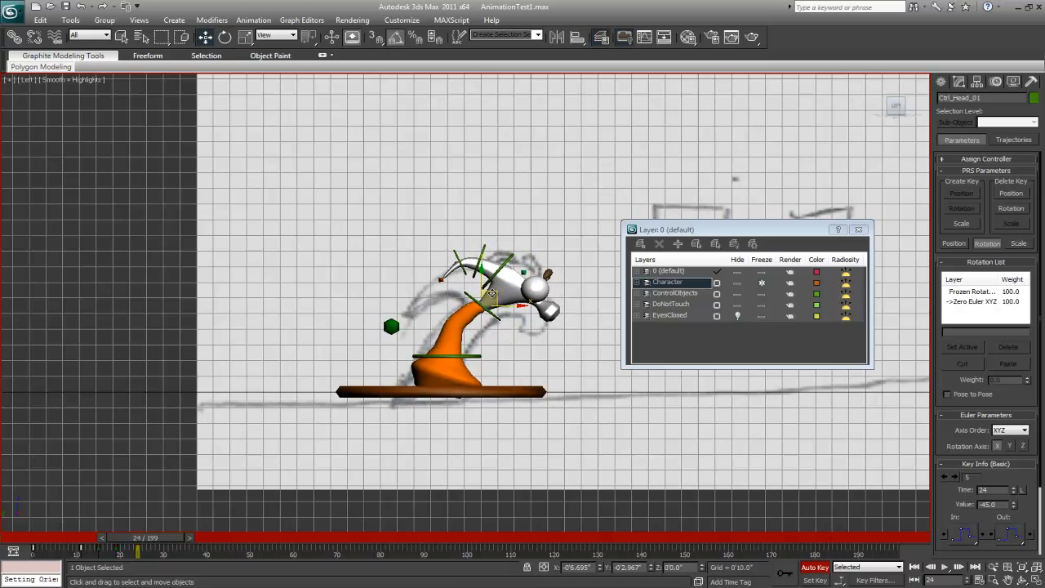
Close the layer manager and, at frame 28, move the master control forward until the hammer's base reaches the sketched foot
left_click(858, 229)
mouse_move(133, 545)
left_mouse_down()
mouse_move(37, 546)
mouse_move(154, 548)
left_mouse_up()
key("w")
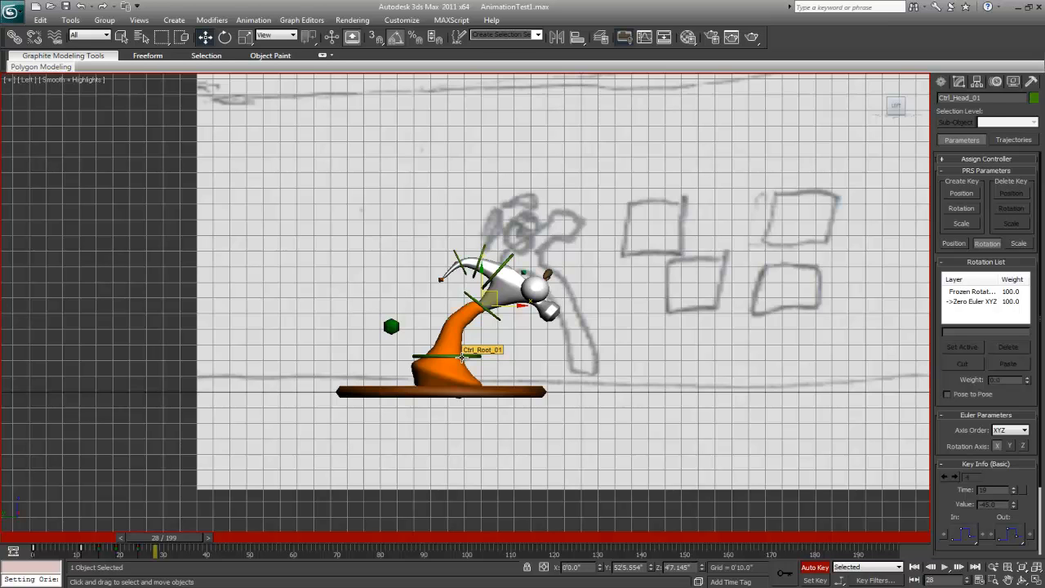
left_click(470, 393)
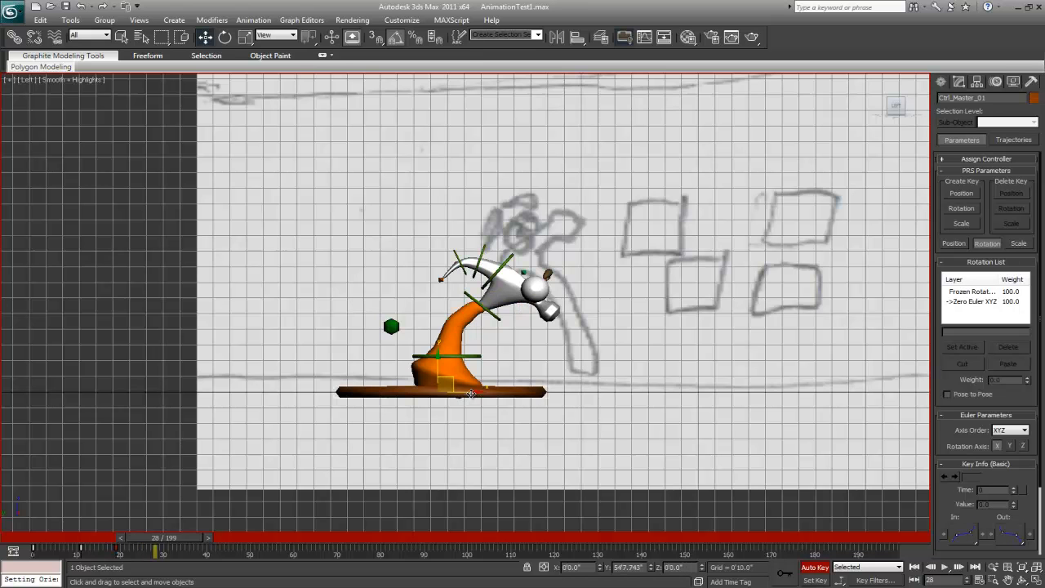
left_click_drag(470, 394, 608, 395)
Lean the hammer back at frame 28 by moving the root control up and back and moving and rotating the head control backward
left_click(595, 357)
left_click_drag(592, 339, 578, 300)
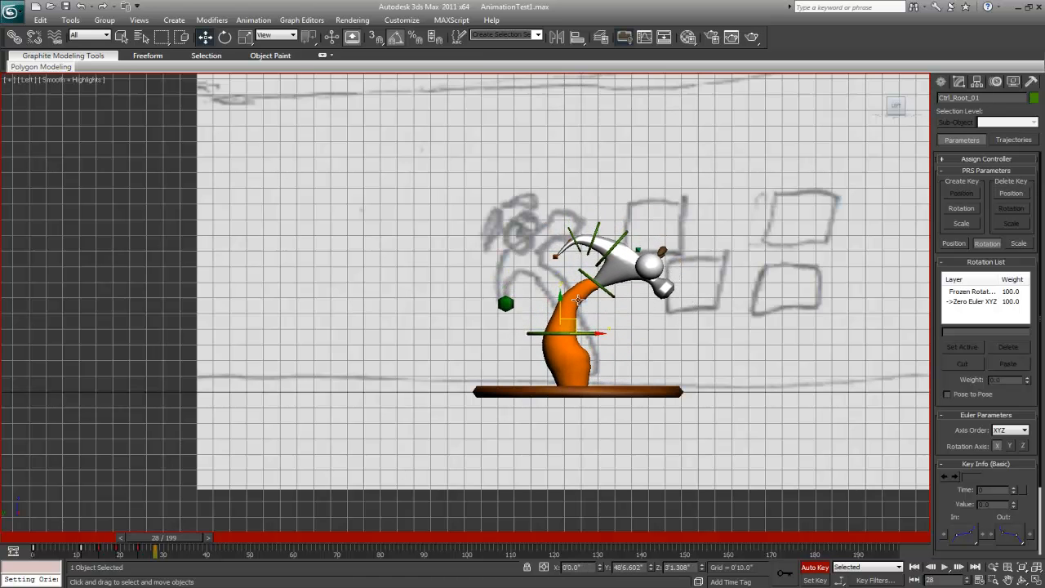
left_click(582, 273)
left_click_drag(605, 268, 551, 259)
key("e")
key("w")
left_click(571, 334)
mouse_move(569, 319)
left_mouse_down()
mouse_move(556, 337)
mouse_move(560, 317)
left_mouse_up()
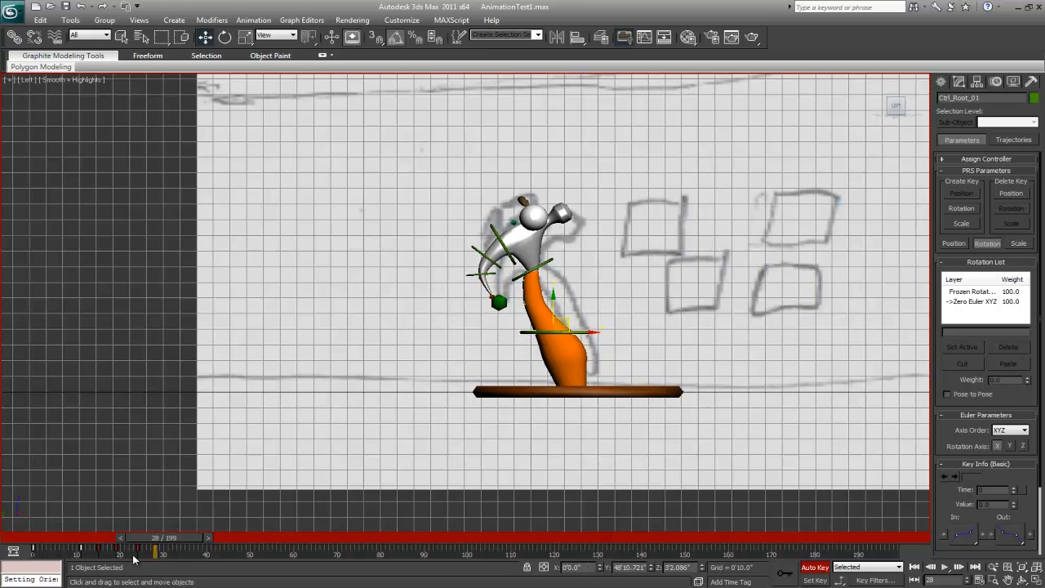
Crouch the hammer forward at frame 33 by lowering the root control, moving the head control forward and rotating it to -45 on X
left_click_drag(163, 540, 190, 539)
key("w")
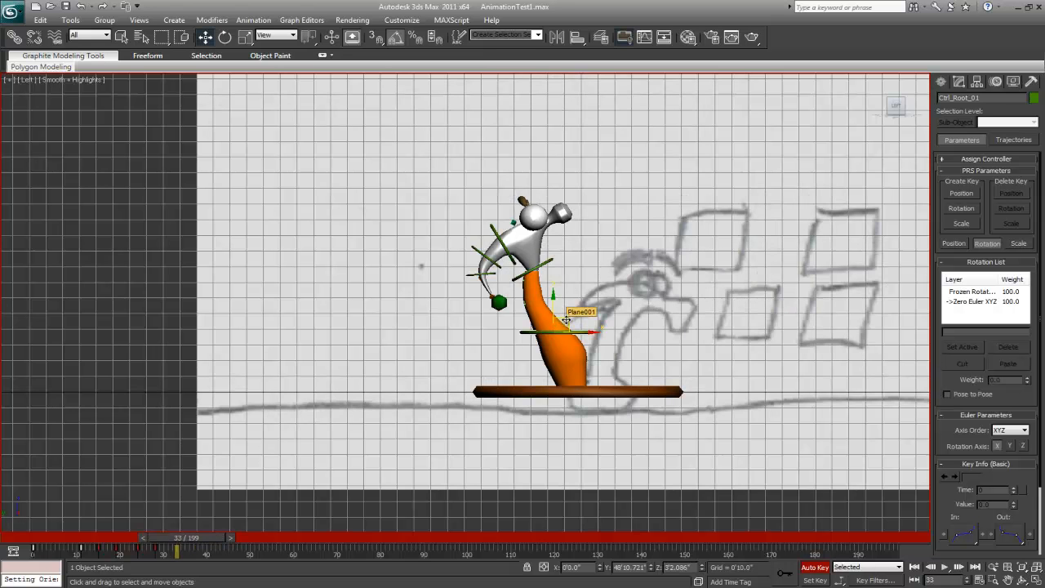
left_click_drag(567, 319, 627, 295)
left_click(574, 279)
key("e")
key("w")
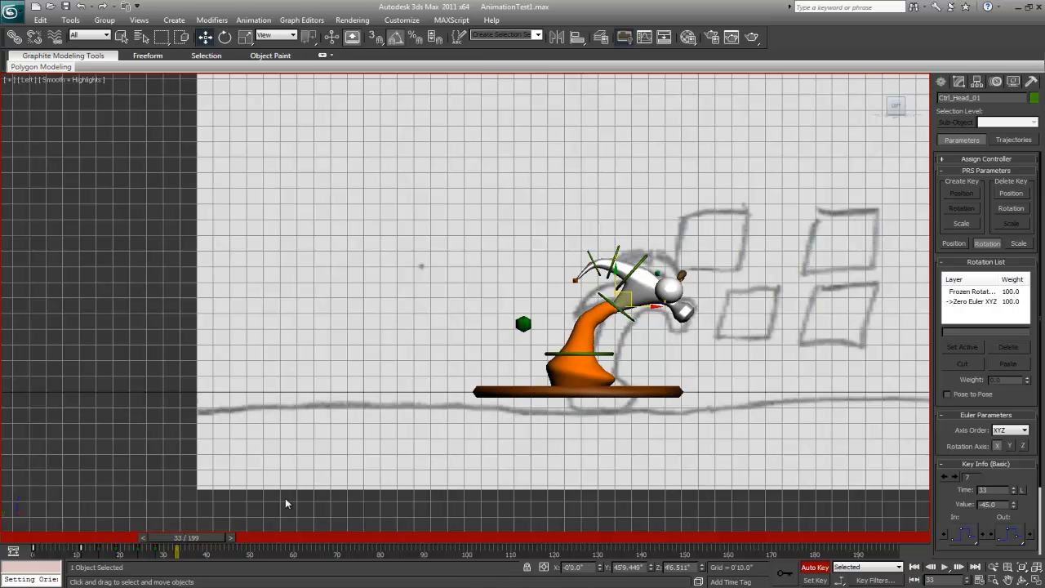
Play the animation from frame 0 to review the blocked hops
left_click_drag(198, 539, 75, 537)
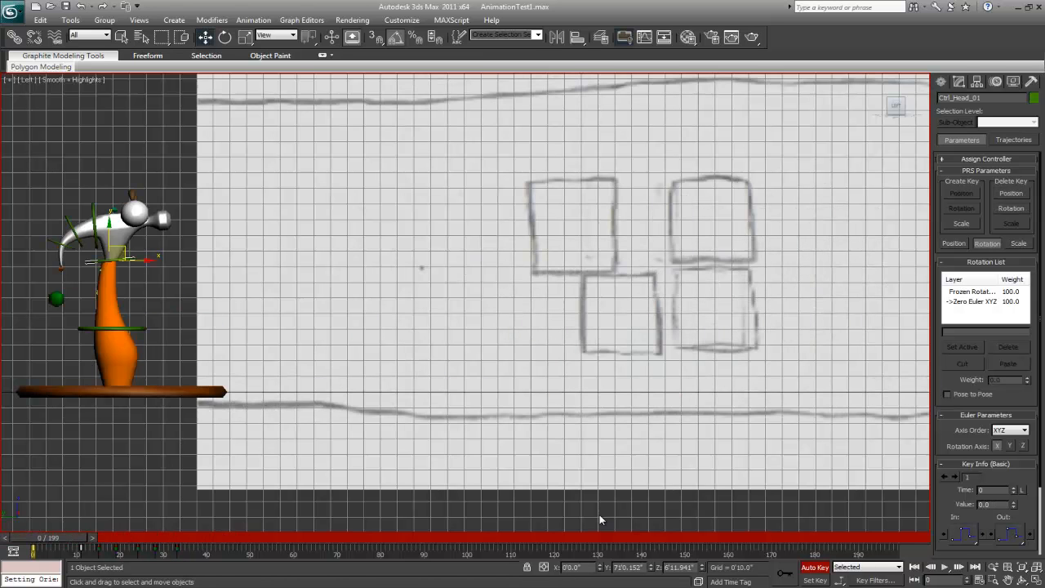
left_click(945, 566)
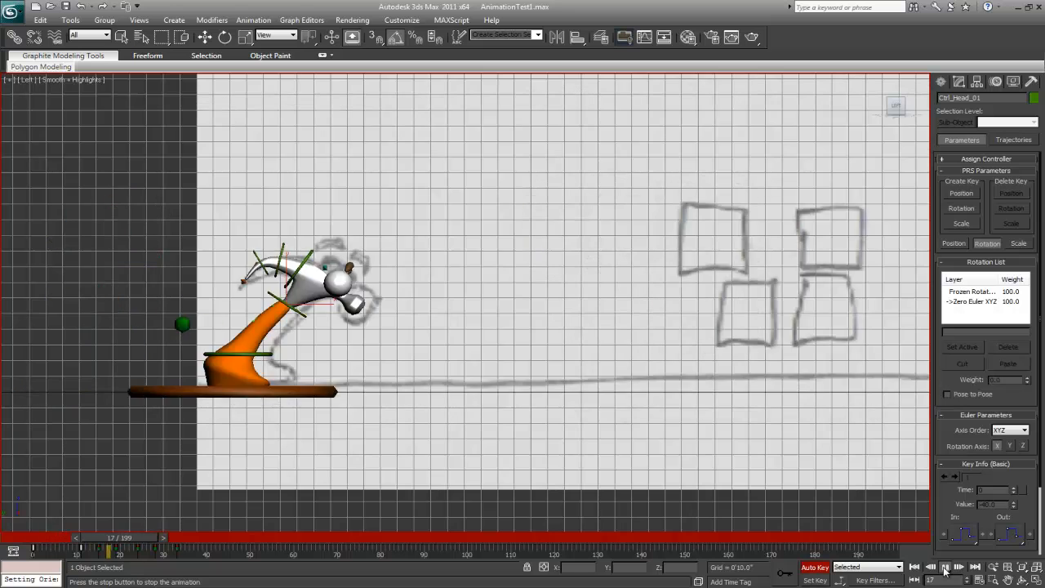
left_click(943, 567)
Straighten the hammer at frame 37 by raising the root control, moving the head control up and back and rotating it to -5 on X
mouse_move(217, 541)
left_mouse_down()
mouse_move(189, 541)
mouse_move(211, 545)
left_mouse_up()
key("w")
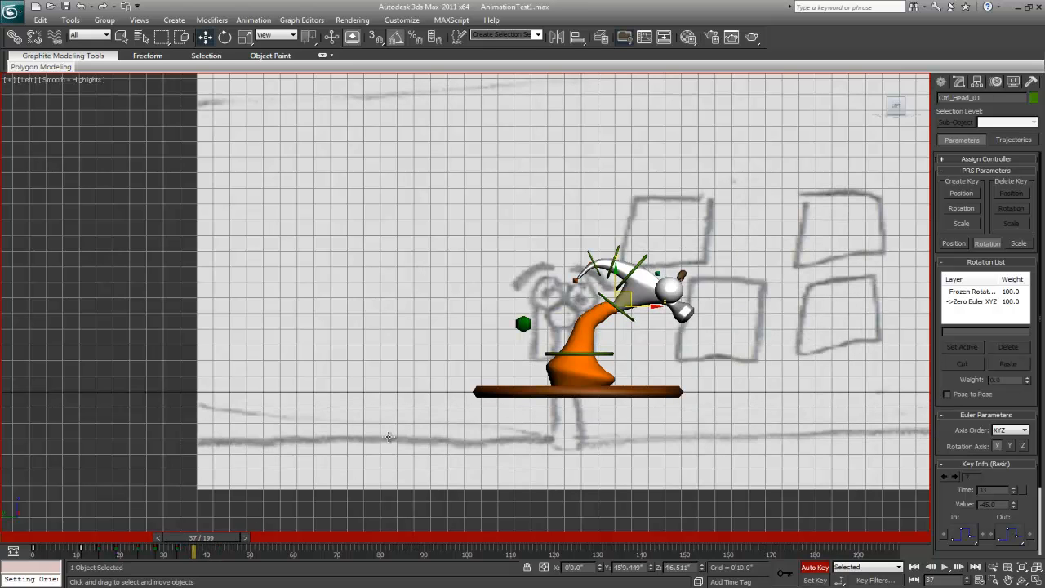
left_click(551, 353)
left_click_drag(589, 341, 587, 309)
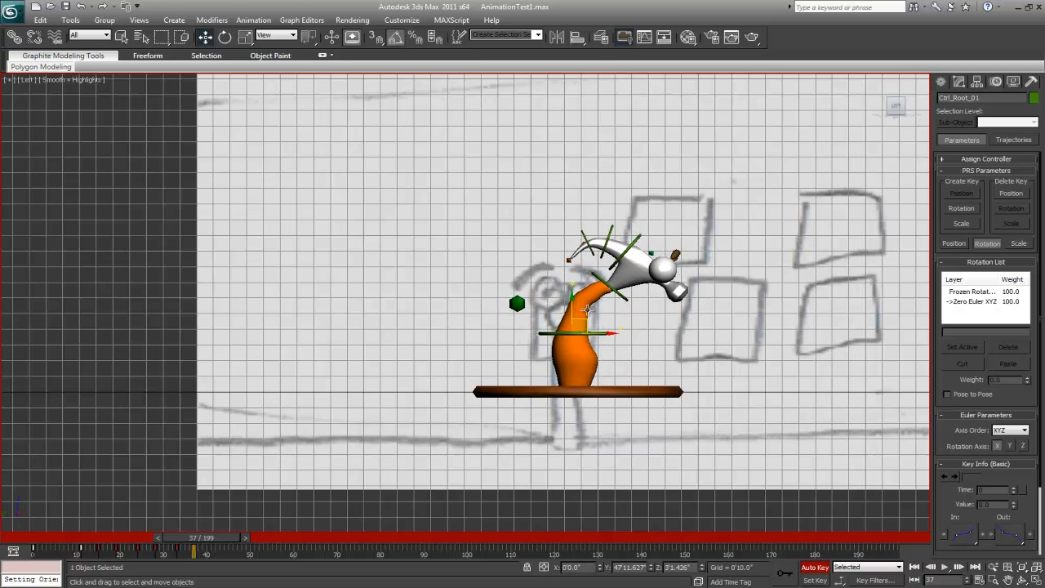
left_click(600, 279)
left_click_drag(620, 275, 579, 251)
key("e")
key("w")
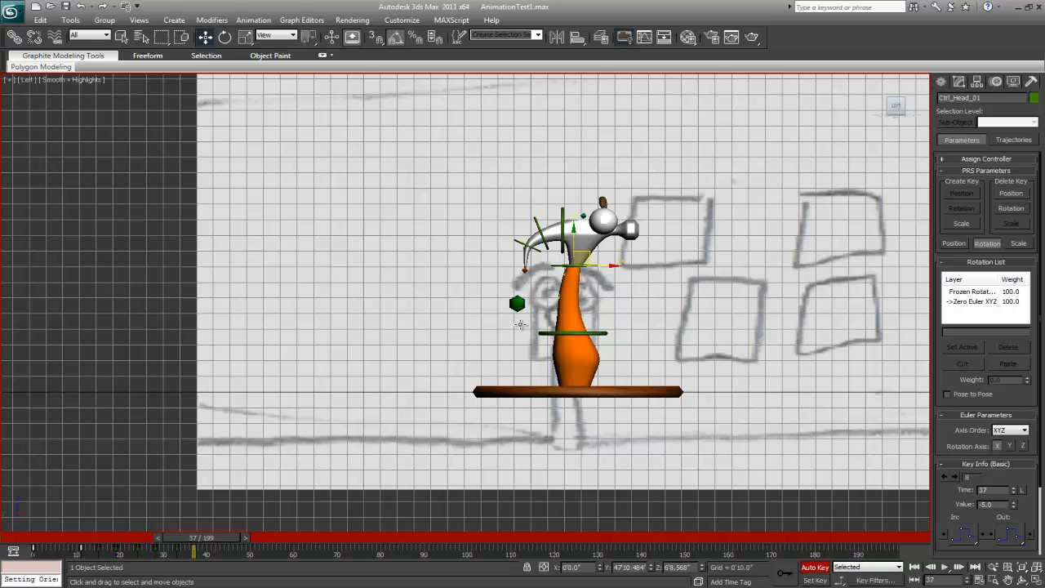
At frame 37, rotate the master control to 90° on Z so the hammer faces the viewer, and turn on edged faces
left_click(529, 393)
key("e")
left_click_drag(595, 393, 538, 400)
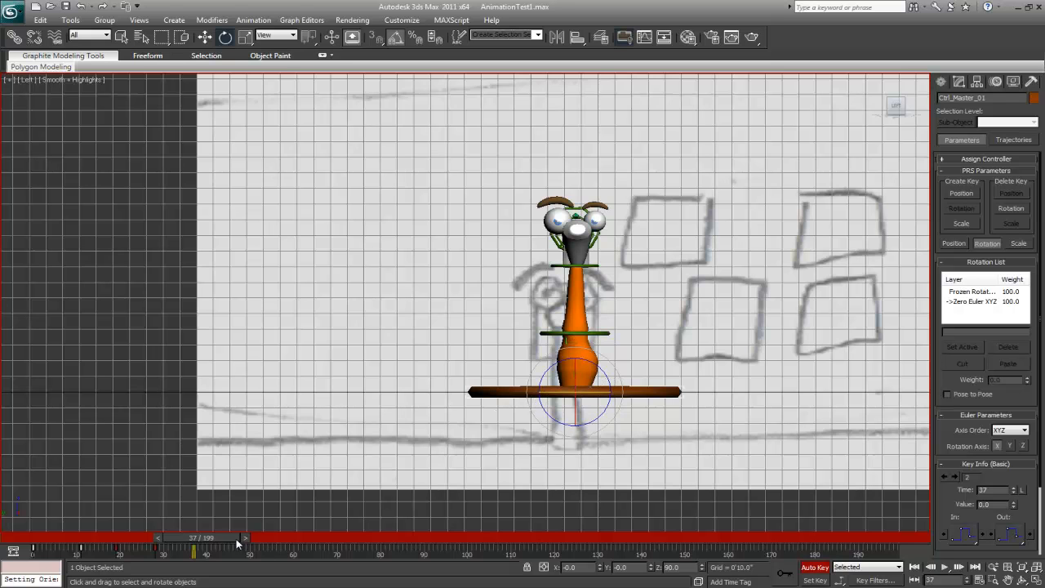
left_click_drag(234, 543, 232, 519)
key("F4")
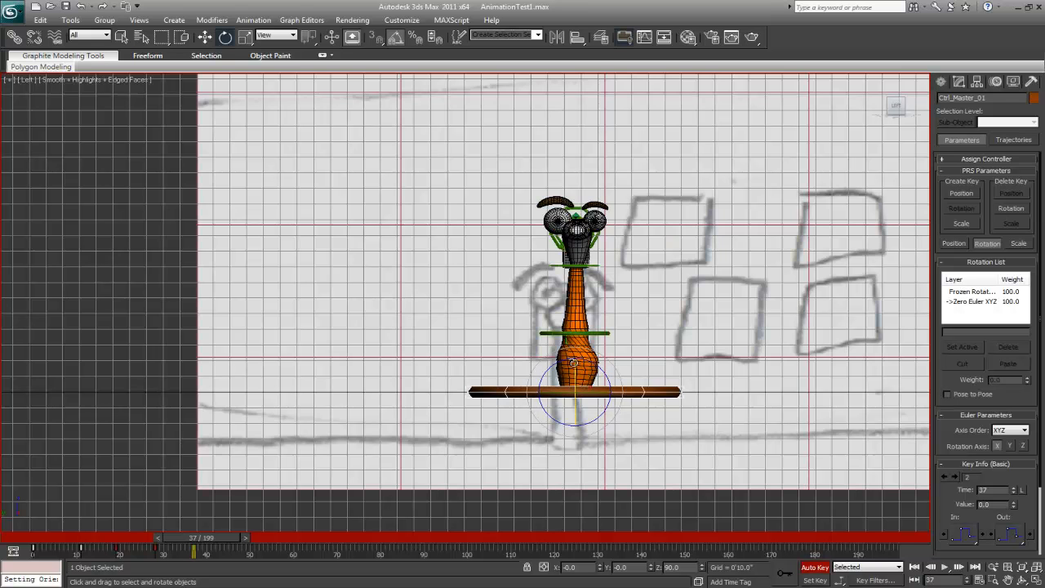
At frame 48, rotate the master control to 180° on Z so the hammer is in profile again
mouse_move(224, 539)
left_mouse_down()
mouse_move(120, 536)
mouse_move(249, 529)
mouse_move(229, 536)
left_mouse_up()
key("e")
mouse_move(216, 538)
left_mouse_down()
mouse_move(83, 519)
mouse_move(226, 523)
mouse_move(209, 522)
mouse_move(265, 535)
left_mouse_up()
key("e")
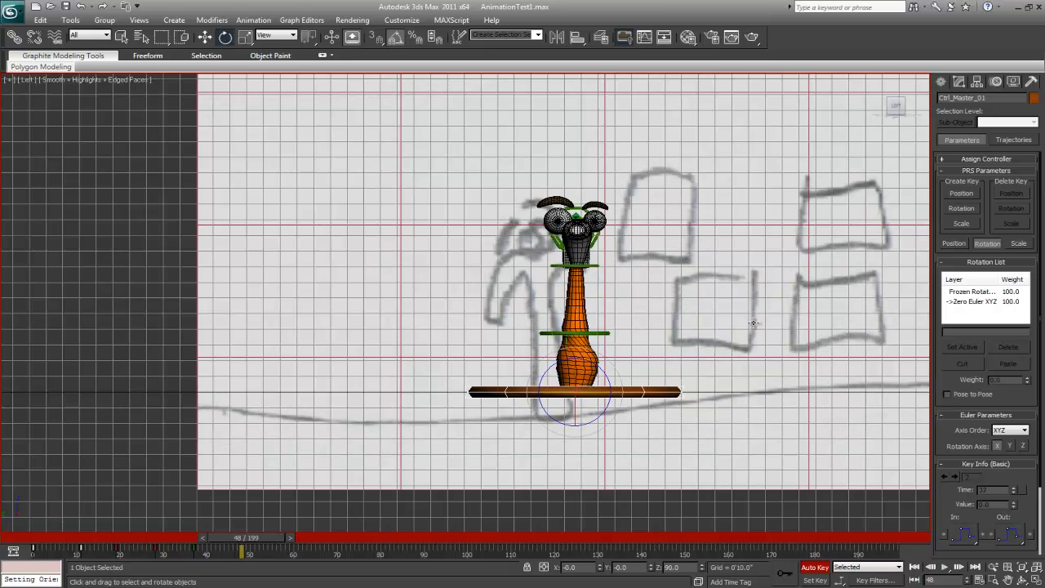
mouse_move(689, 281)
middle_mouse_down()
mouse_move(581, 285)
mouse_move(501, 317)
middle_mouse_up()
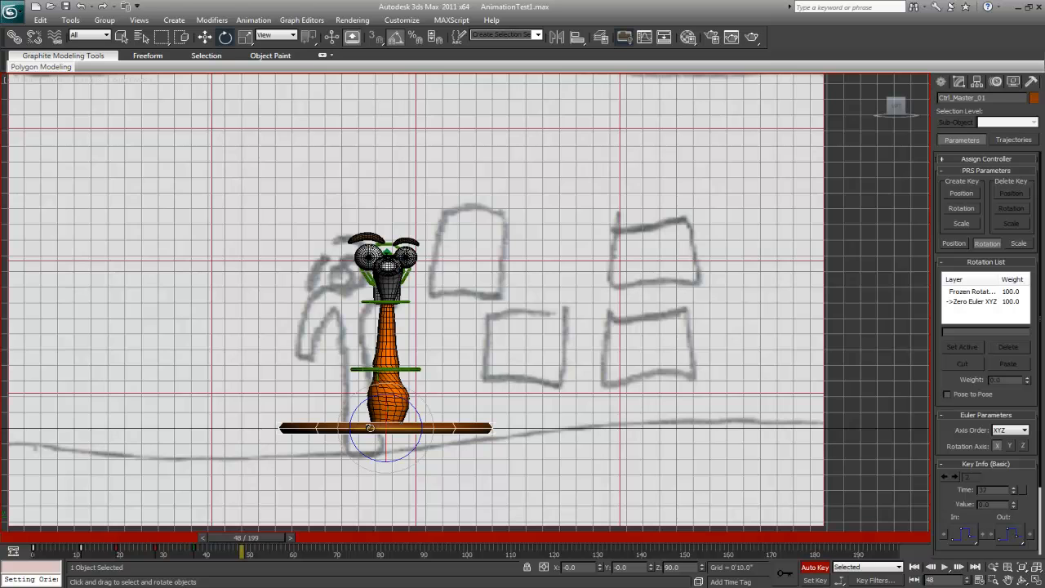
left_click_drag(365, 427, 421, 434)
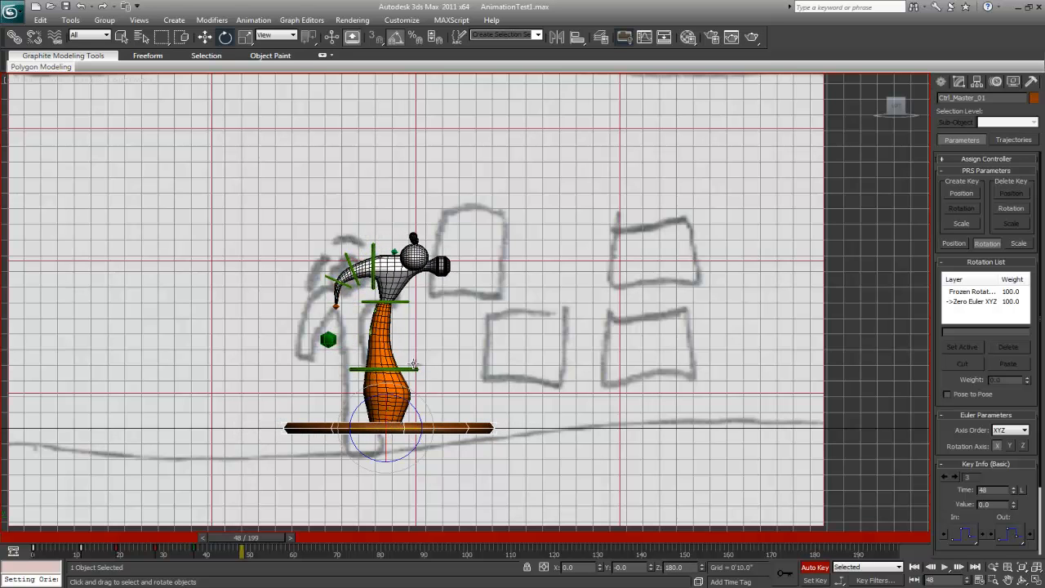
Lean the hammer back at frame 48 by rotating and moving the head control backward and lowering the spine control slightly
left_click(398, 302)
left_click_drag(398, 302, 368, 299)
key("w")
left_click_drag(368, 291, 337, 341)
left_click(344, 328)
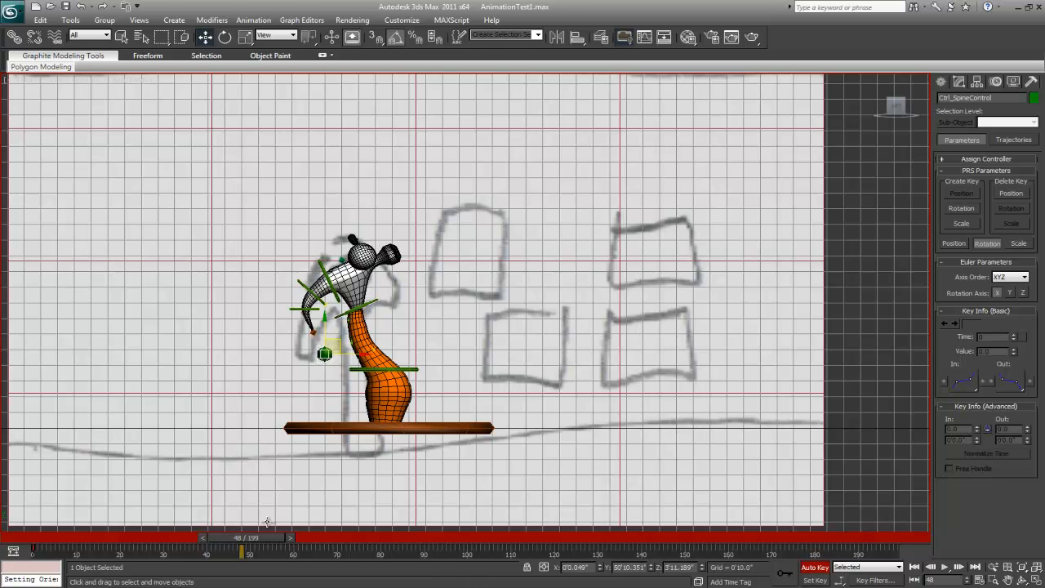
At frame 58, move the head control forward and down and rotate it forward to an X rotation of -60
mouse_move(252, 545)
left_mouse_down()
mouse_move(90, 545)
mouse_move(210, 516)
mouse_move(295, 522)
left_mouse_up()
key("w")
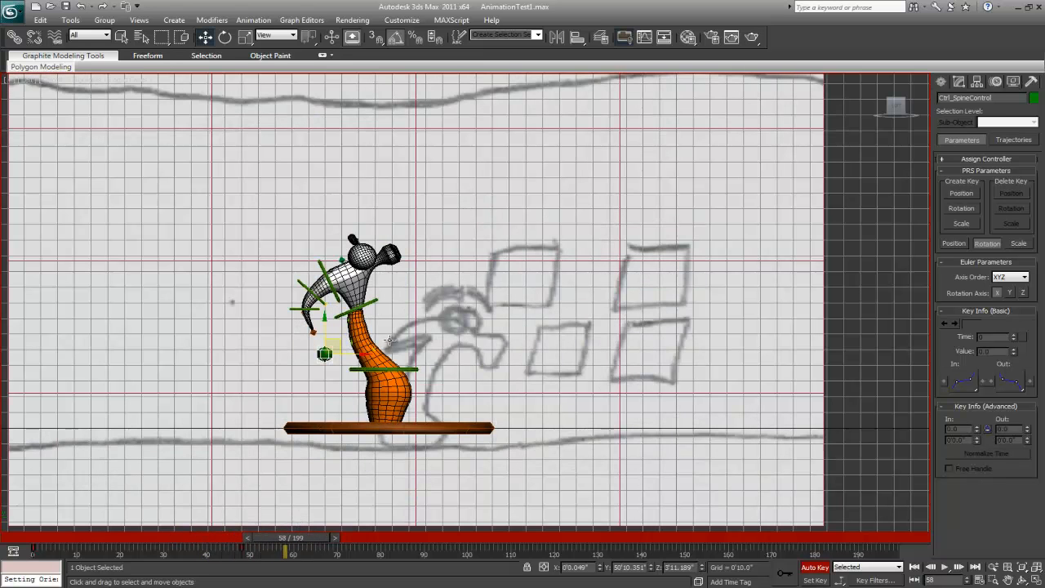
left_click(369, 304)
key("e")
key("w")
left_click_drag(368, 294, 429, 311)
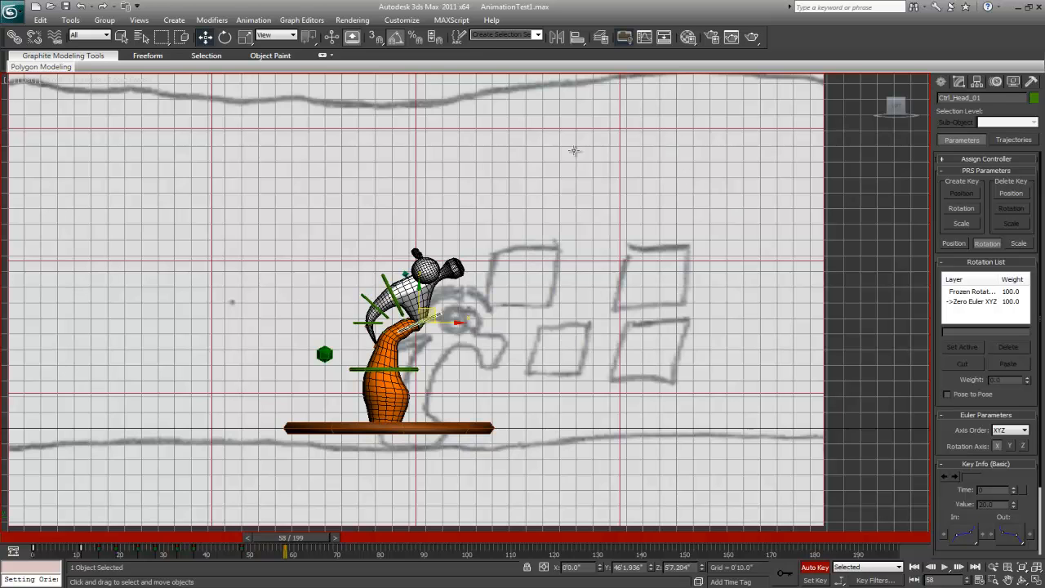
key("e")
left_click_drag(446, 301, 475, 334)
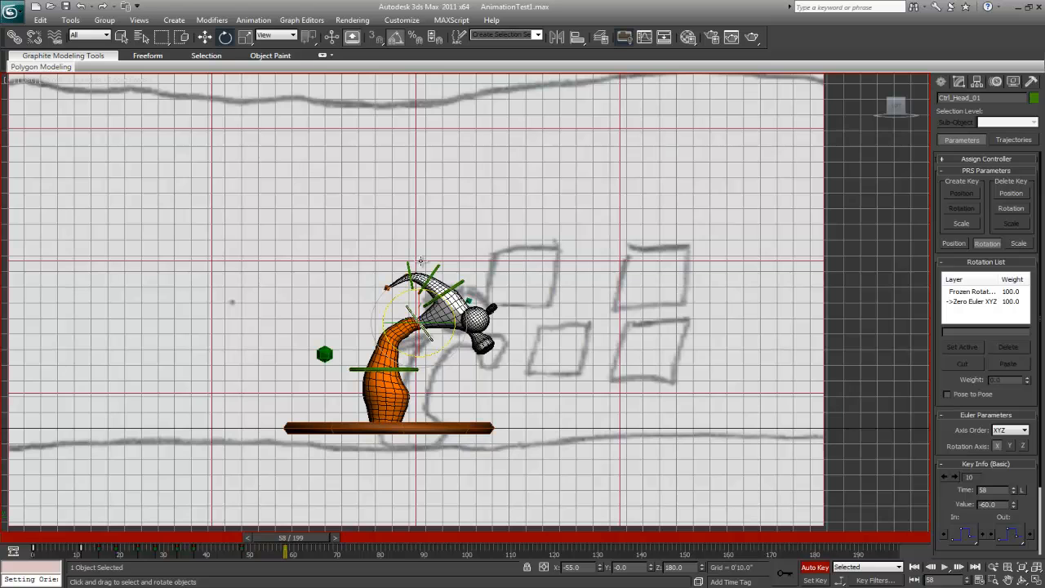
Deepen the frame 58 crouch by moving the root control down and slightly forward and shifting the head control slightly forward
left_click(355, 369)
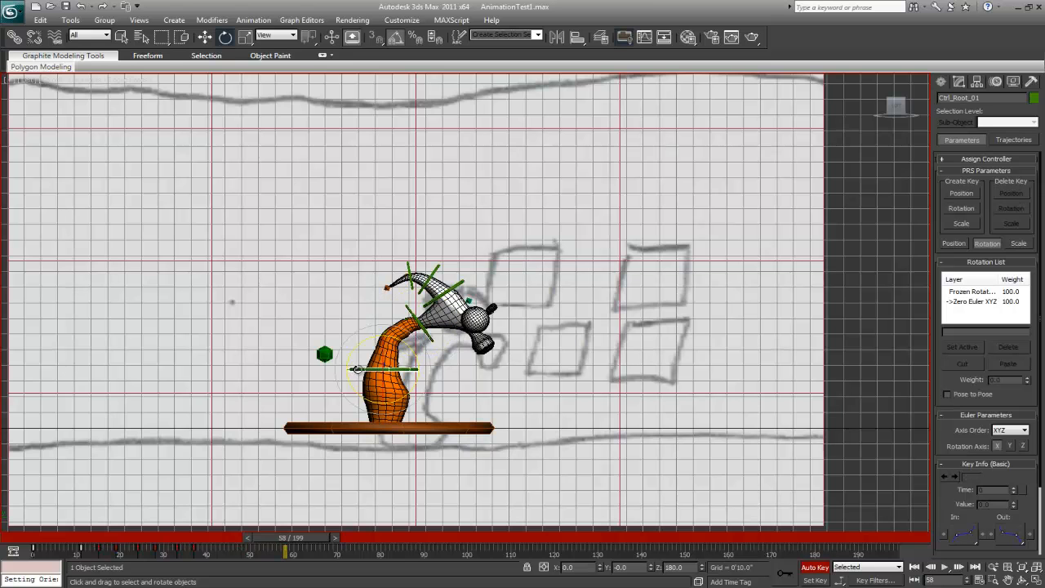
key("w")
left_click_drag(395, 357, 411, 381)
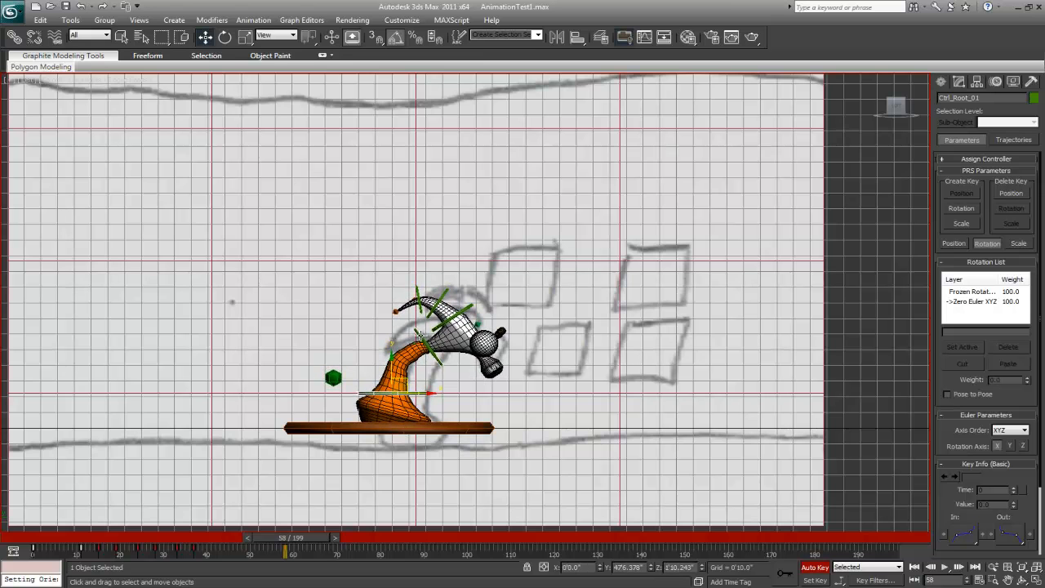
left_click(419, 335)
left_click_drag(442, 335, 449, 332)
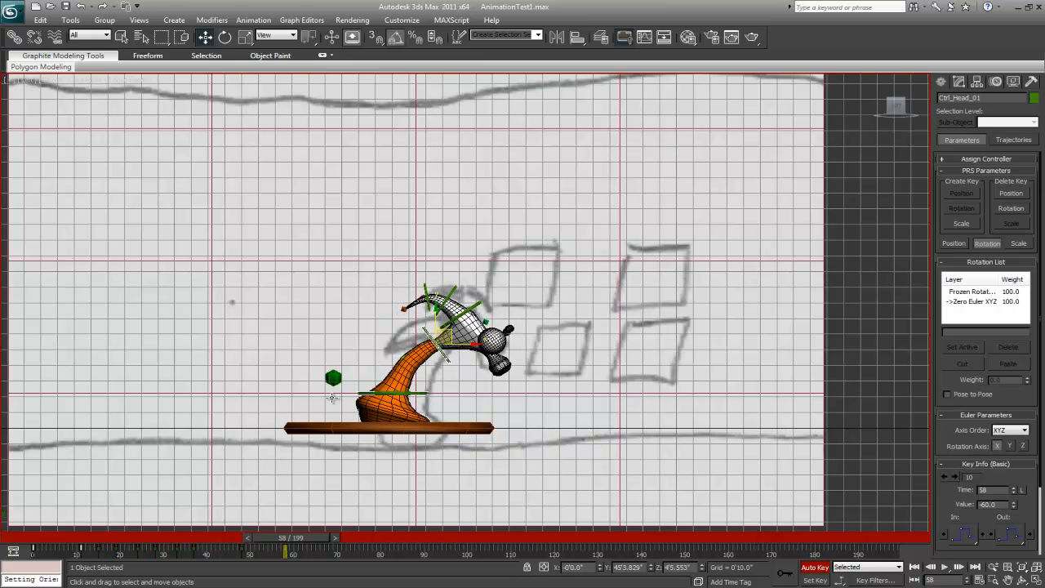
At frame 62, raise the root control, shift it slightly forward and tilt it to stretch the hammer upward
mouse_move(275, 535)
left_mouse_down()
mouse_move(239, 539)
mouse_move(294, 551)
left_mouse_up()
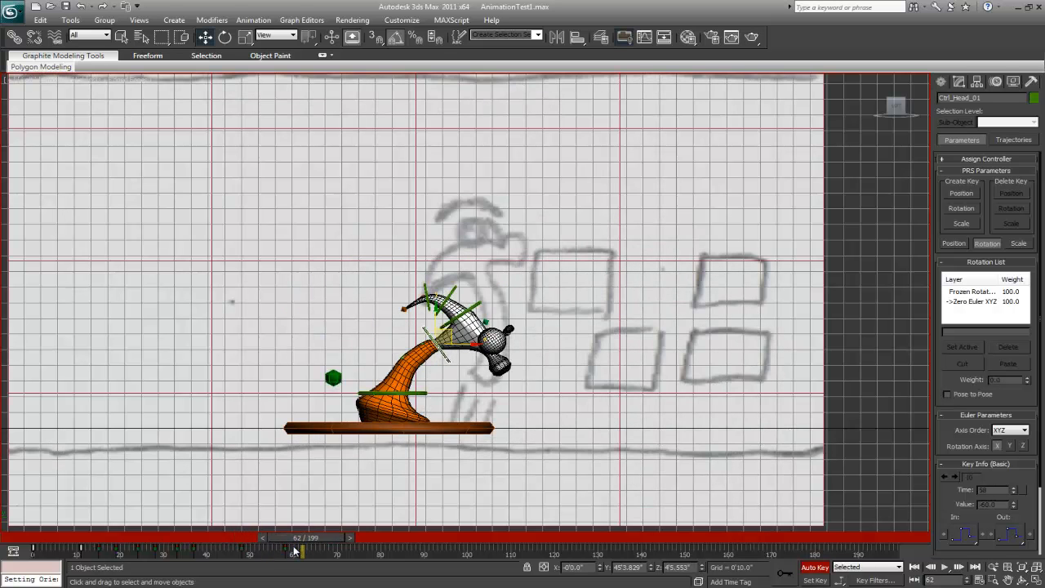
left_click(363, 393)
left_click(364, 393)
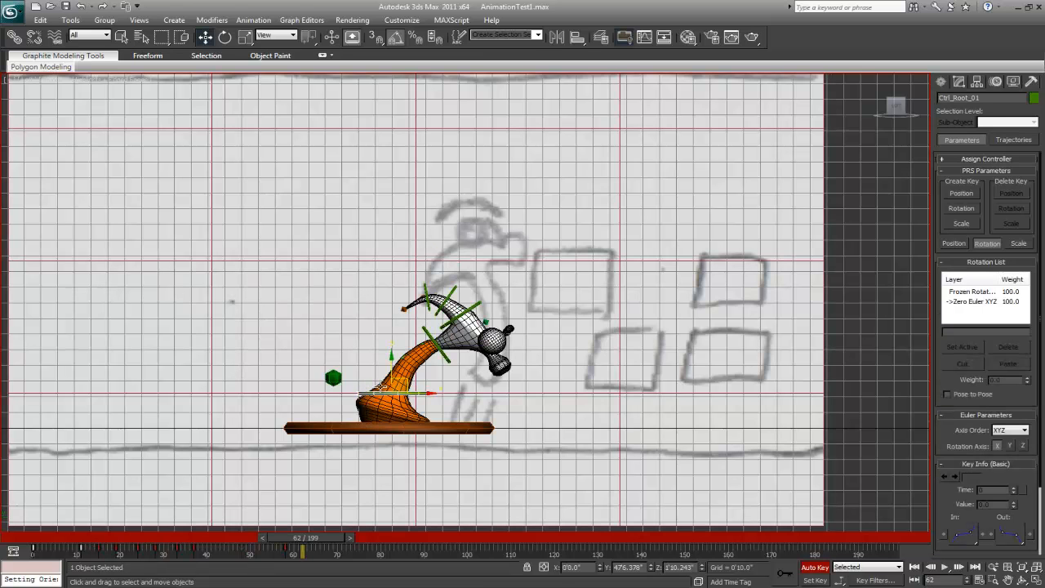
left_click_drag(405, 378, 418, 323)
key("e")
At frame 62, move the head control backward and rotate it back to an X rotation of 5
left_click(399, 297)
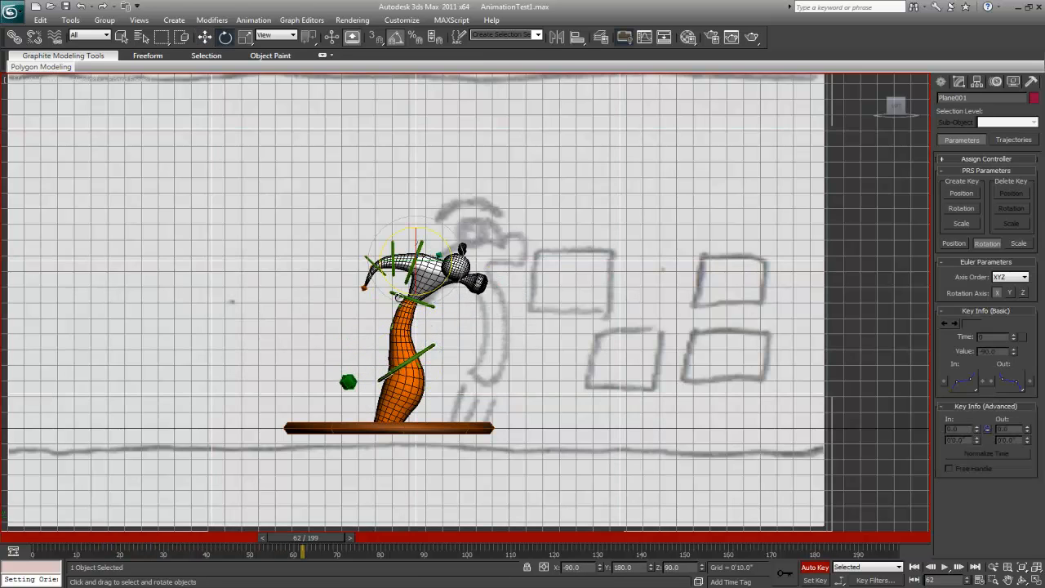
left_click(396, 293)
left_click_drag(439, 282, 370, 266)
key("w")
key("e")
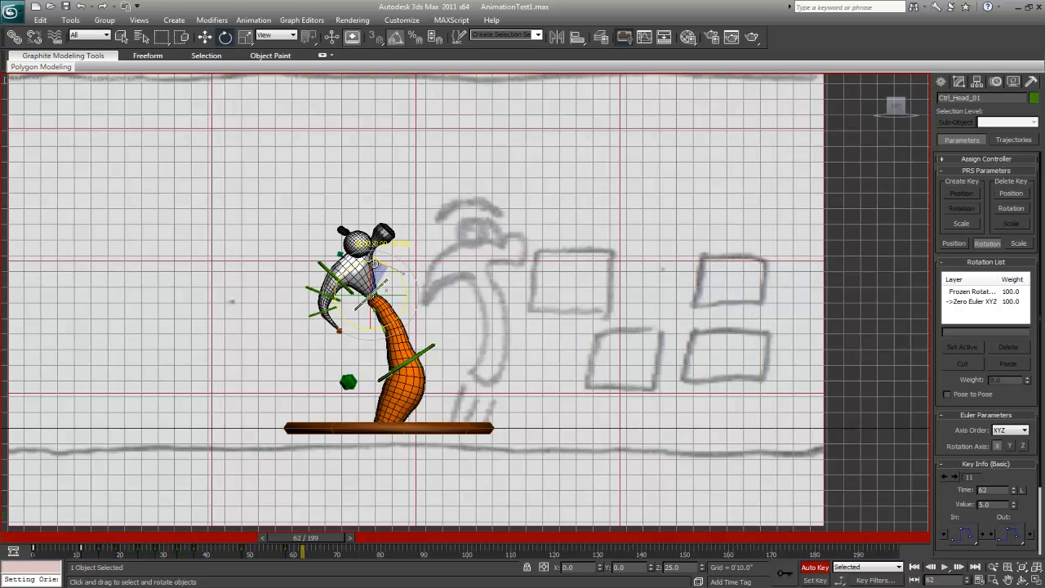
With Auto Key on, set a holding key for the master control at frame 58
left_click(375, 430)
key("w")
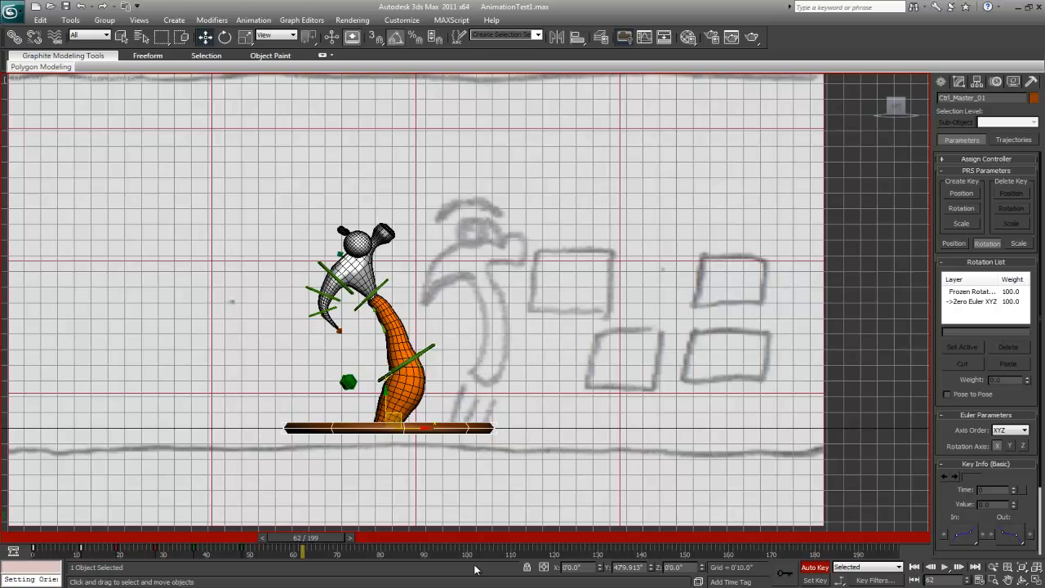
left_click(809, 580)
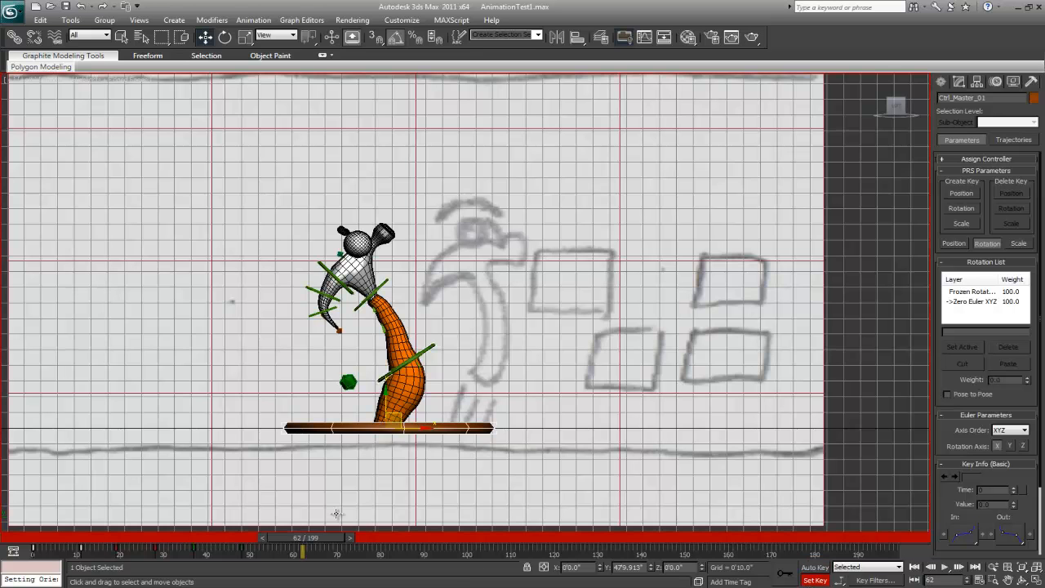
left_click(810, 580)
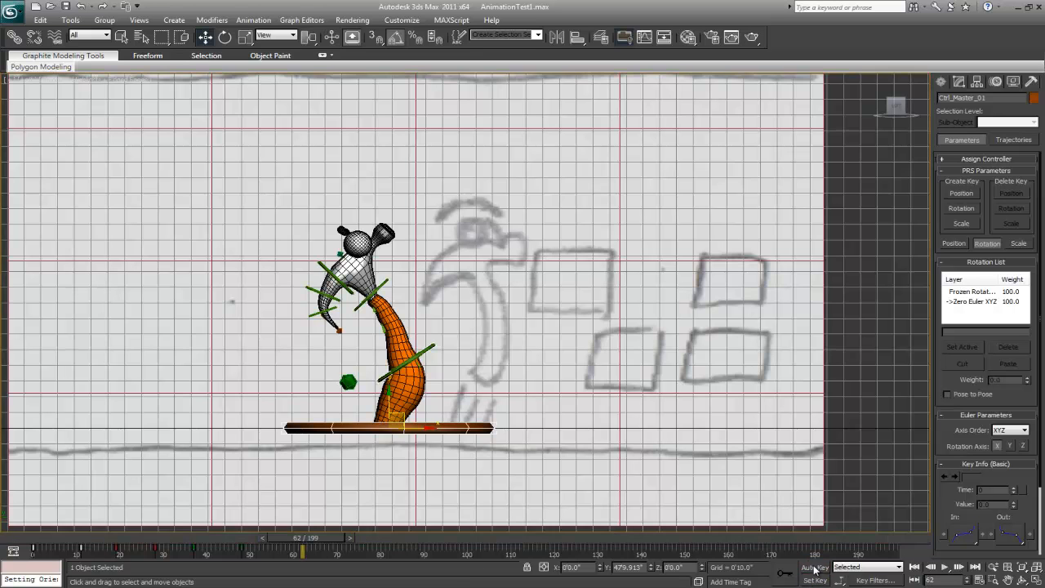
left_click(815, 566)
mouse_move(321, 543)
left_mouse_down()
mouse_move(289, 544)
mouse_move(308, 549)
left_mouse_up()
key("w")
left_click(787, 574)
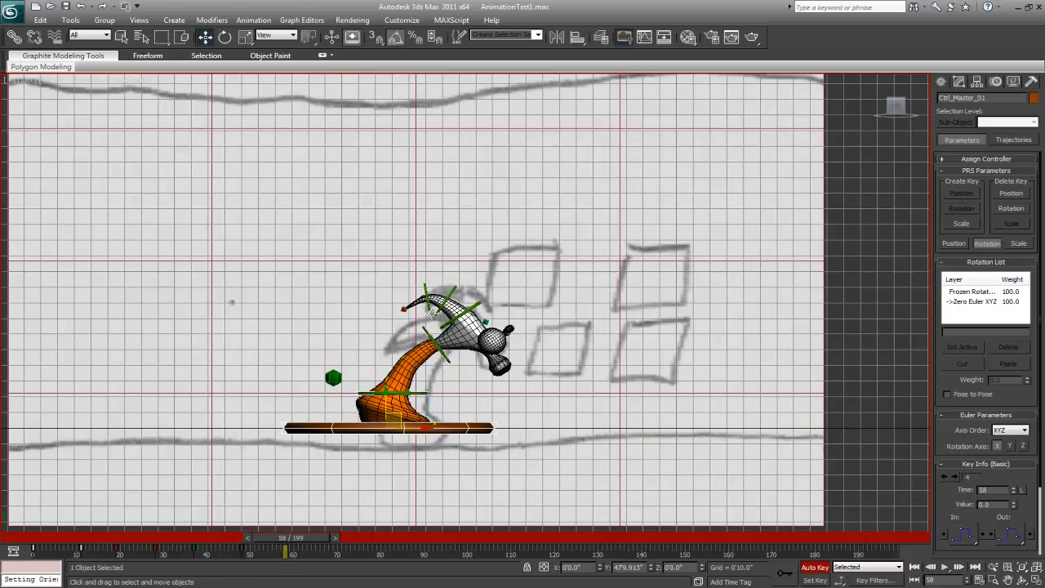
At frame 62, move the master control forward and up off the ground, and pull the head control back with an X rotation of 20
left_click_drag(287, 543, 303, 547)
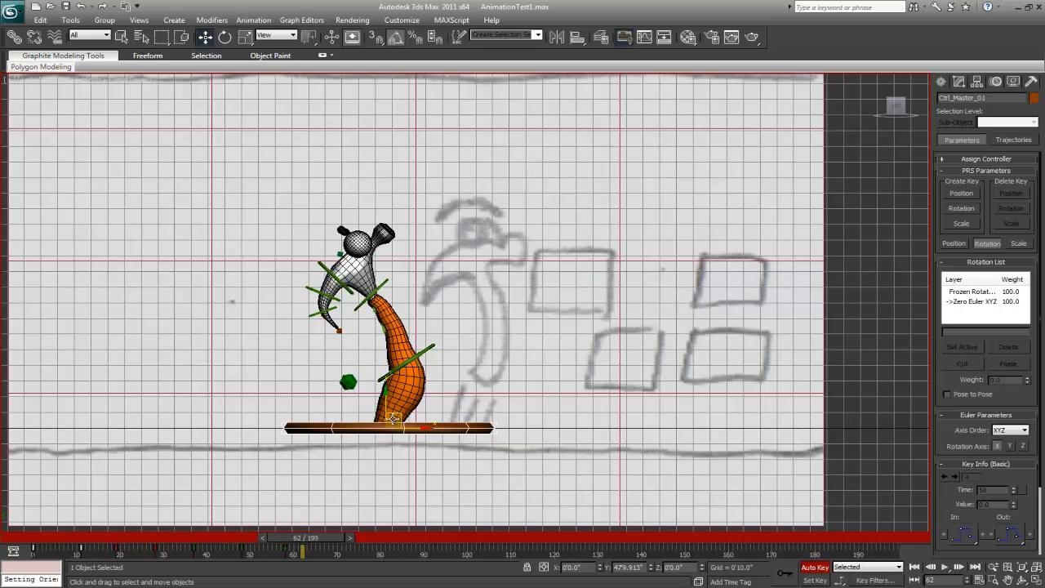
left_click_drag(398, 416, 492, 371)
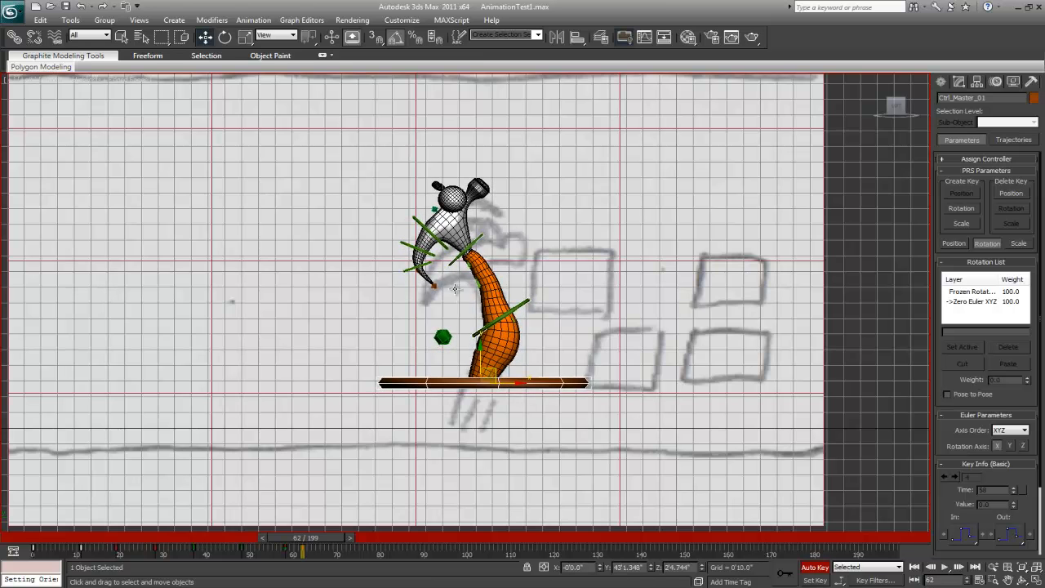
left_click(466, 241)
mouse_move(467, 241)
left_mouse_down()
mouse_move(453, 250)
mouse_move(450, 235)
left_mouse_up()
key("e")
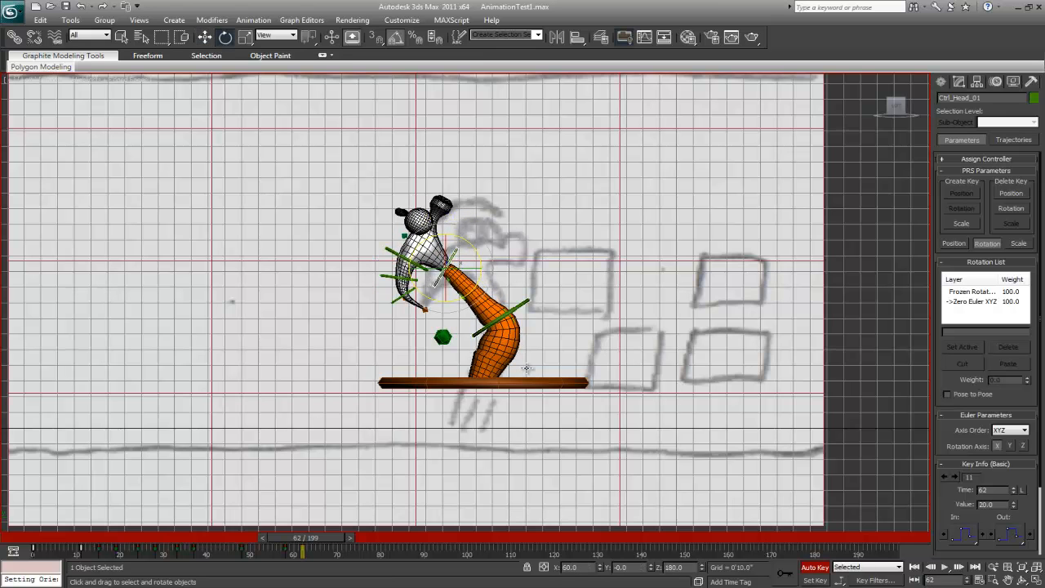
Nudge the root control slightly backward and up in the frame 62 pose
left_click(515, 310)
key("w")
mouse_move(509, 308)
left_mouse_down()
mouse_move(474, 310)
mouse_move(509, 277)
mouse_move(506, 305)
left_mouse_up()
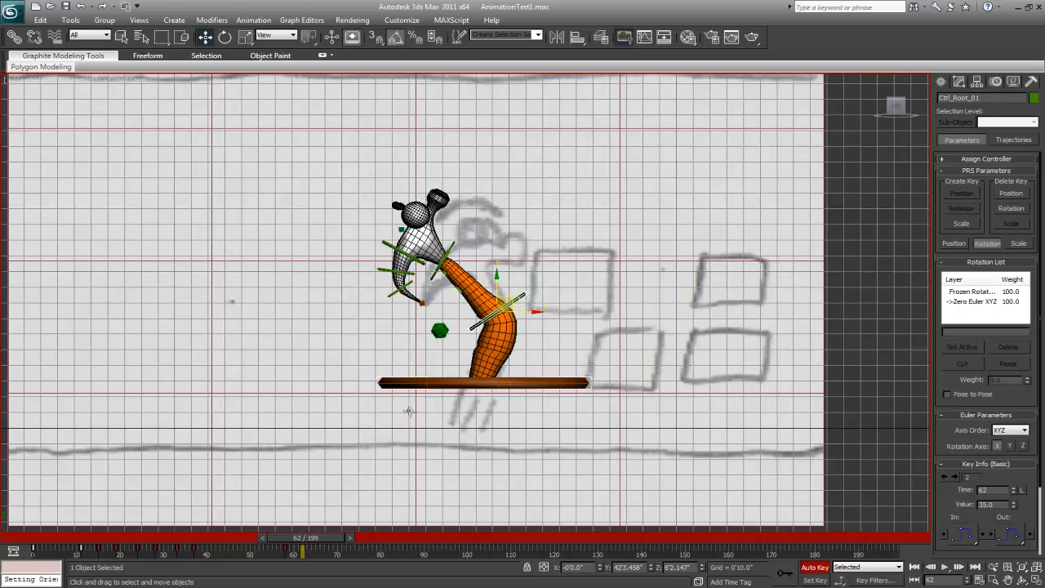
At frame 64, move the root control backward and slightly down towards the sketched body
mouse_move(293, 543)
left_mouse_down()
mouse_move(33, 550)
mouse_move(327, 555)
mouse_move(271, 563)
mouse_move(310, 561)
left_mouse_up()
key("w")
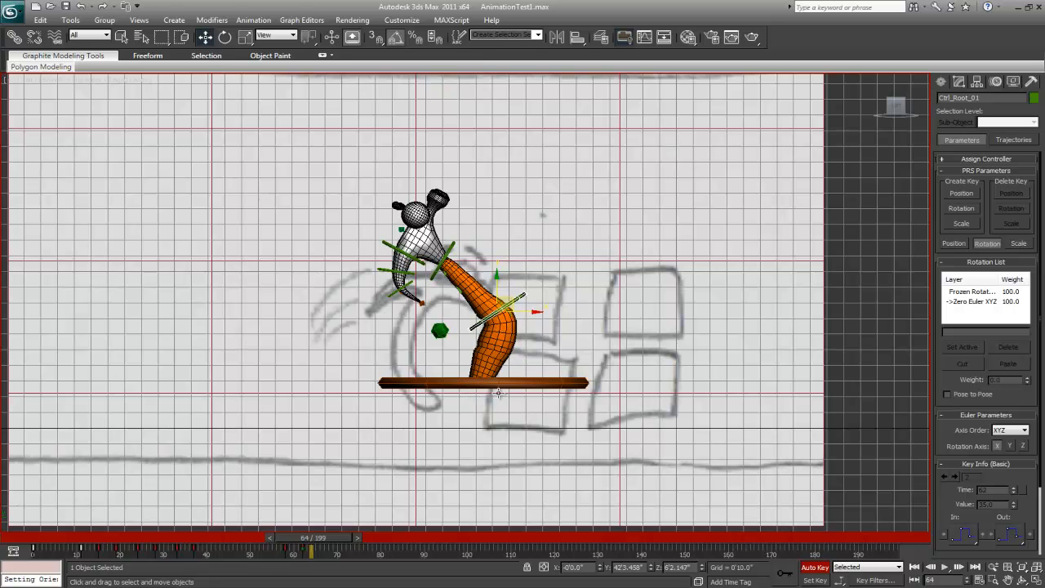
left_click_drag(512, 300, 462, 250)
At frame 64, move the head control forward over the body and rotate it forward to an X rotation of -55
left_click(402, 267)
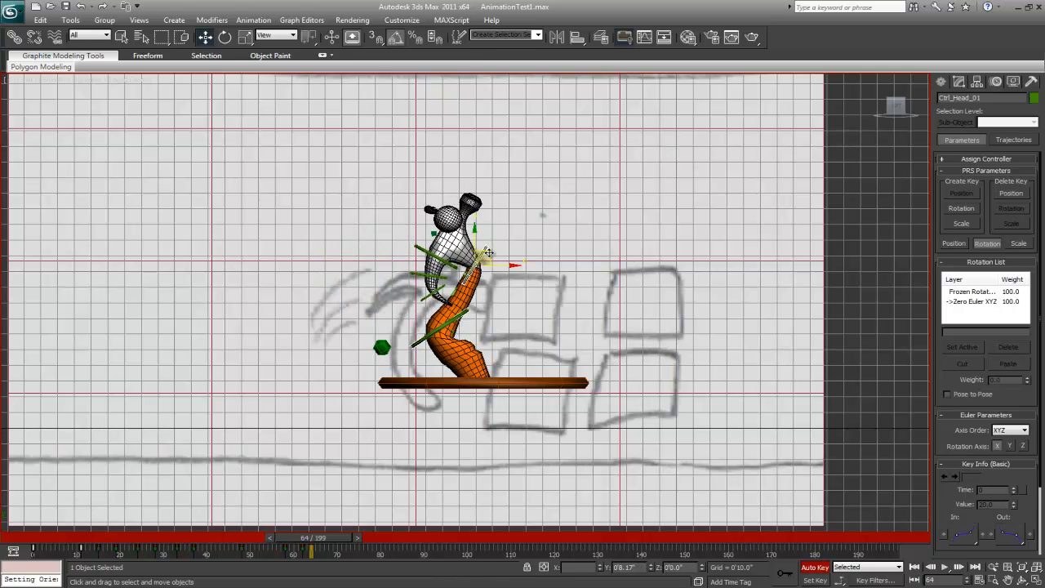
key("ctrl+z")
key("e")
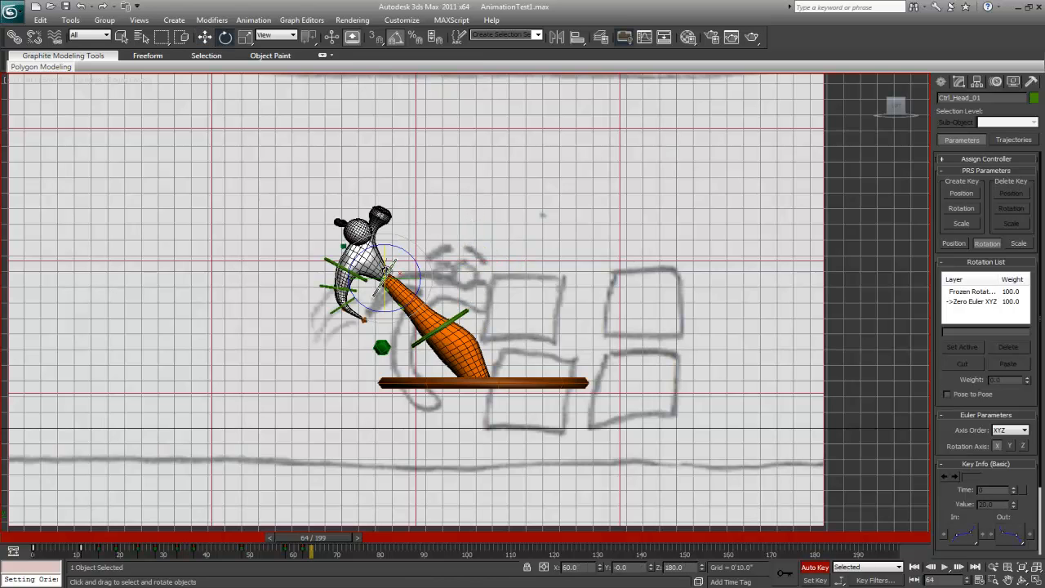
key("ctrl+y")
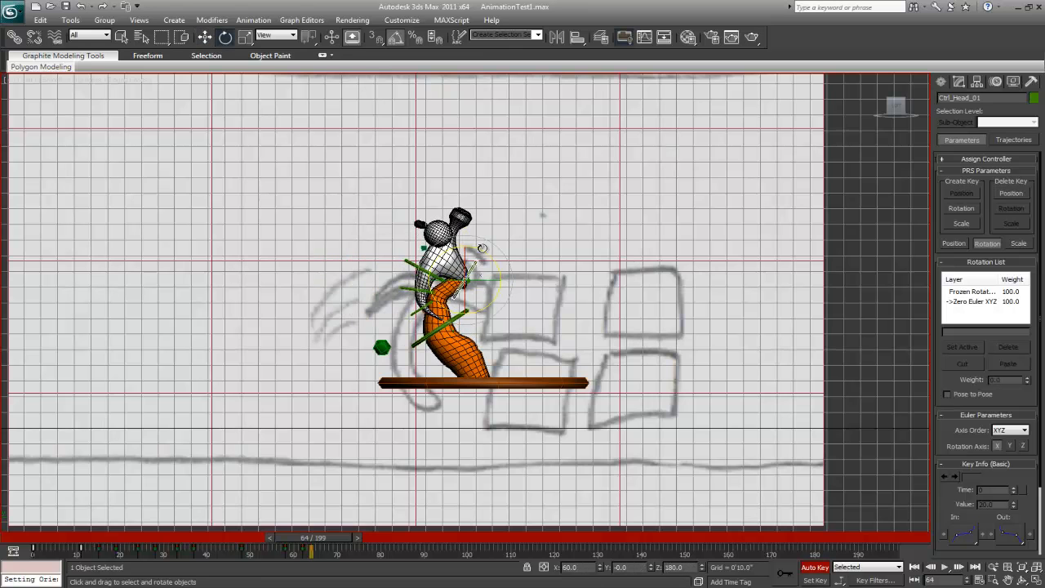
left_click_drag(495, 261, 464, 259)
key("w")
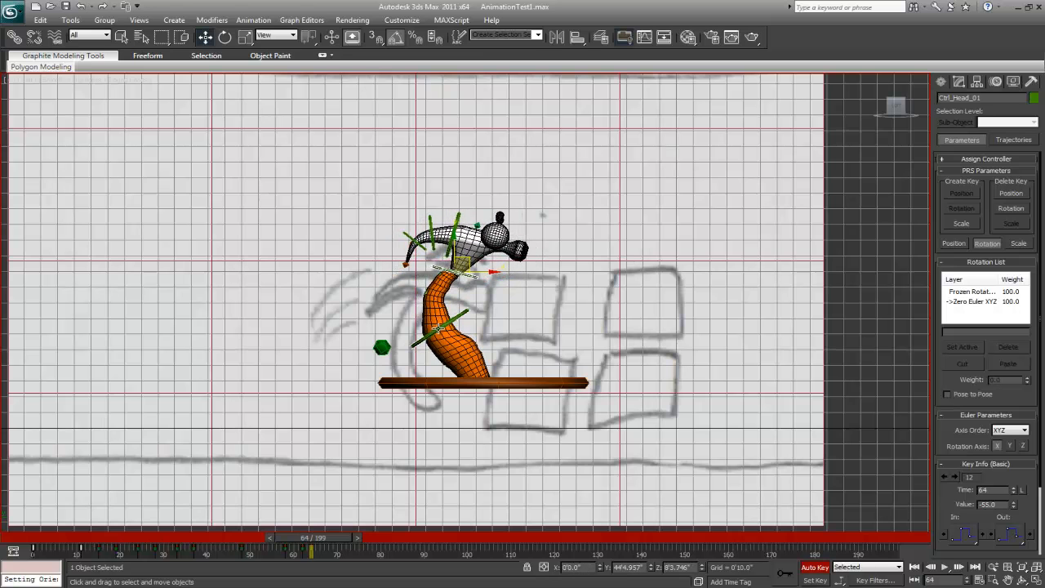
Shift the frame 64 root control slightly forward and up, and rotate the head control slightly further forward
left_click(438, 329)
mouse_move(450, 318)
left_mouse_down()
mouse_move(435, 311)
mouse_move(468, 308)
left_mouse_up()
left_click(462, 260)
key("e")
left_click_drag(499, 236, 503, 240)
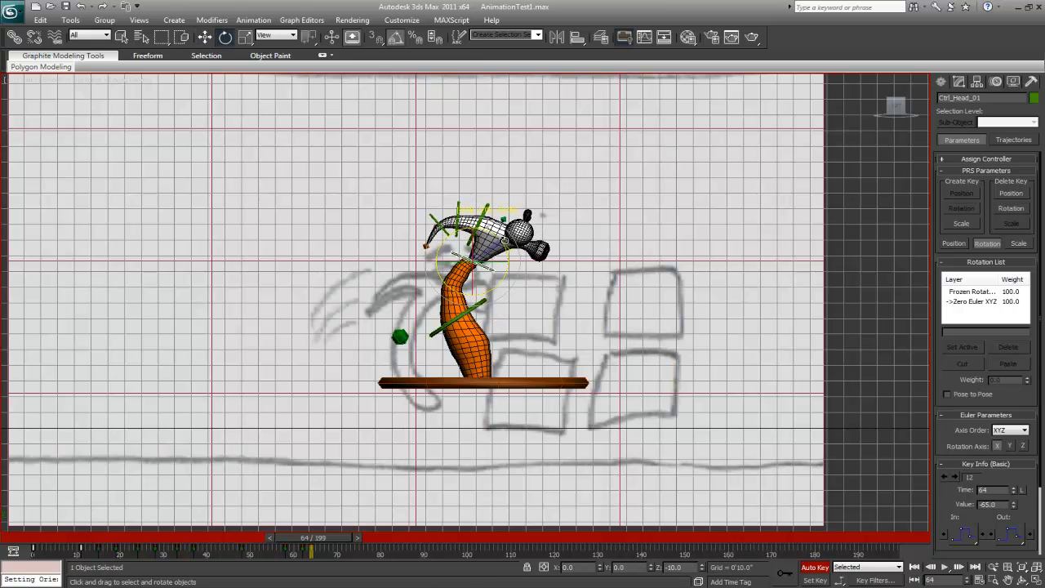
Move the root control backward and slightly down at frame 64 to bend the body more
left_click(461, 349)
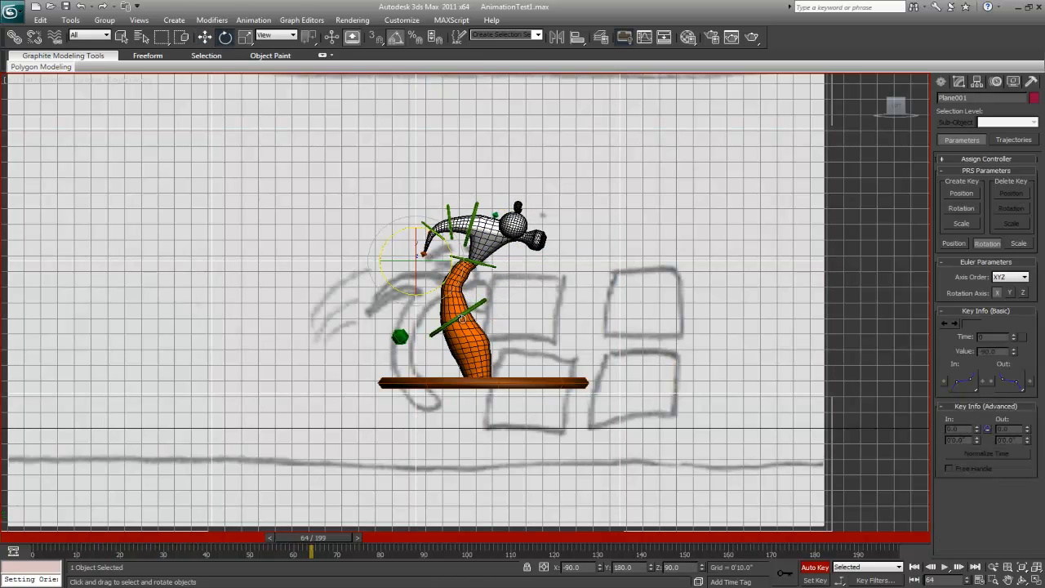
left_click(453, 319)
key("w")
left_click_drag(466, 308, 442, 321)
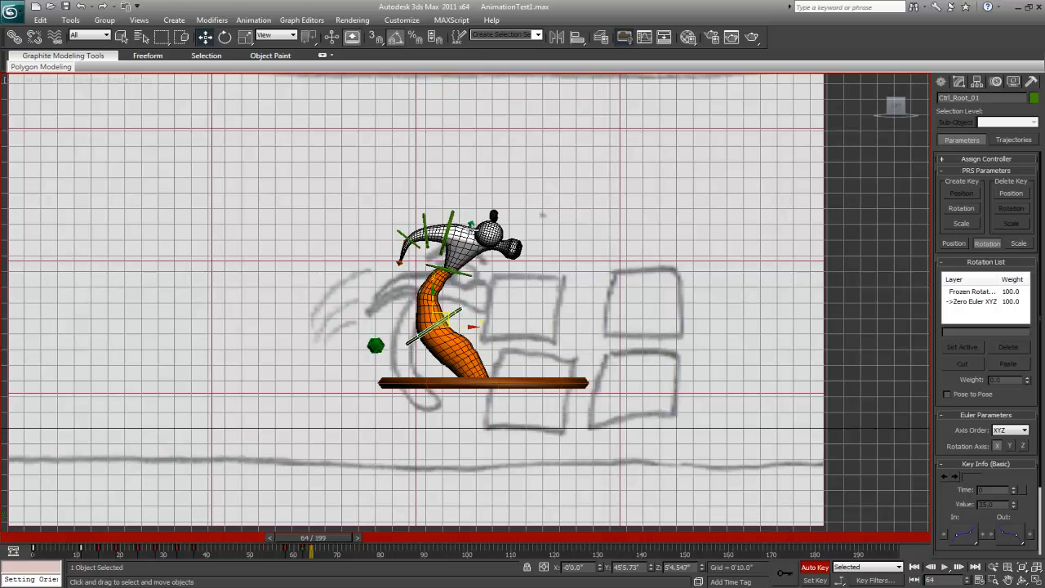
Shift the head control slightly forward and down at frame 64
mouse_move(343, 537)
left_mouse_down()
mouse_move(325, 545)
mouse_move(338, 546)
left_mouse_up()
key("w")
left_click(464, 274)
left_click_drag(459, 261, 472, 273)
Rotate the root control slightly forward at frame 64 to round out the body's curve
left_click(454, 314)
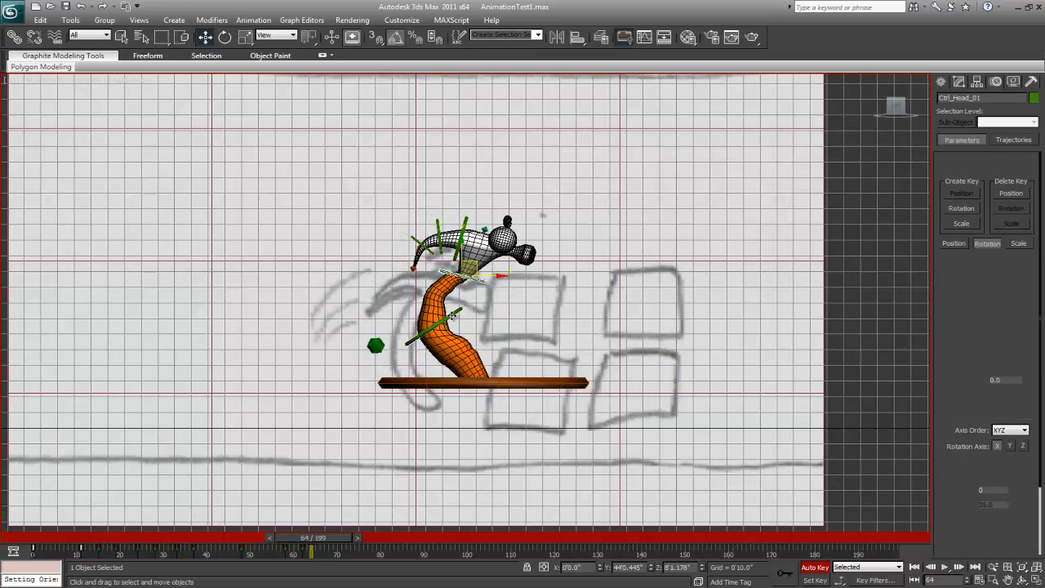
key("e")
left_click_drag(458, 305, 466, 304)
Rotate the head control back to an X rotation of -40 at frame 64
left_click(480, 282)
key("w")
key("e")
left_click_drag(495, 262, 490, 258)
Select the master control and compare the character's placement with the sketched landing at frame 68 and the jump pose at frame 62
mouse_move(324, 532)
left_mouse_down()
mouse_move(315, 534)
mouse_move(340, 538)
left_mouse_up()
left_click_drag(338, 534, 343, 536)
key("e")
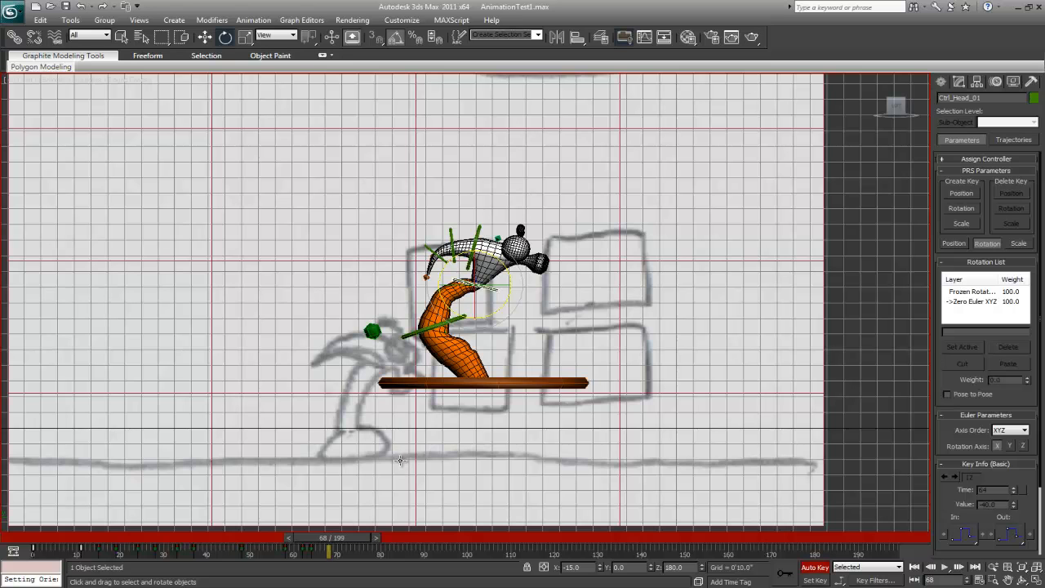
left_click(423, 383)
key("w")
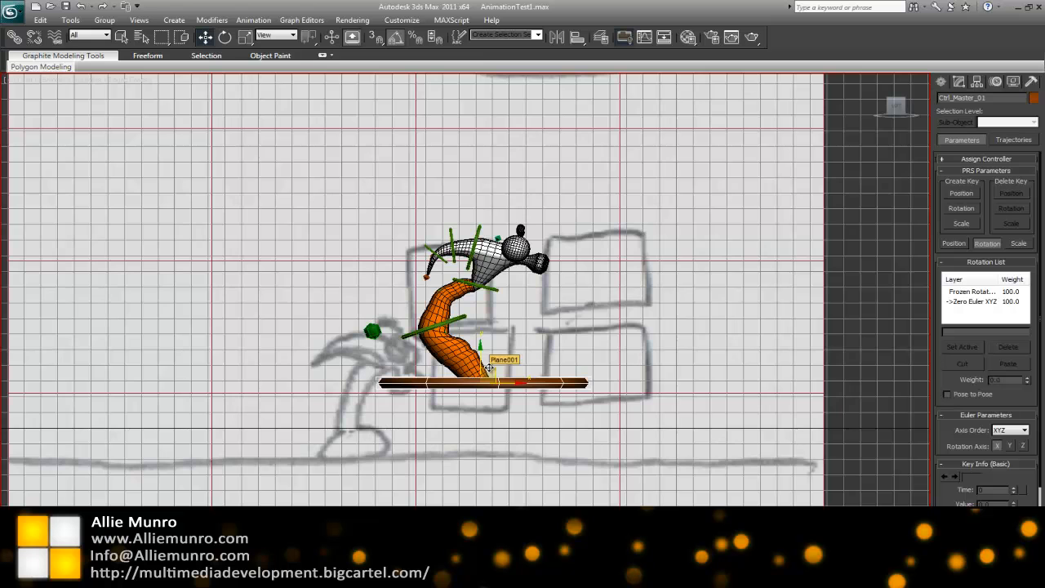
left_click_drag(51, 529, 156, 529)
key("w")
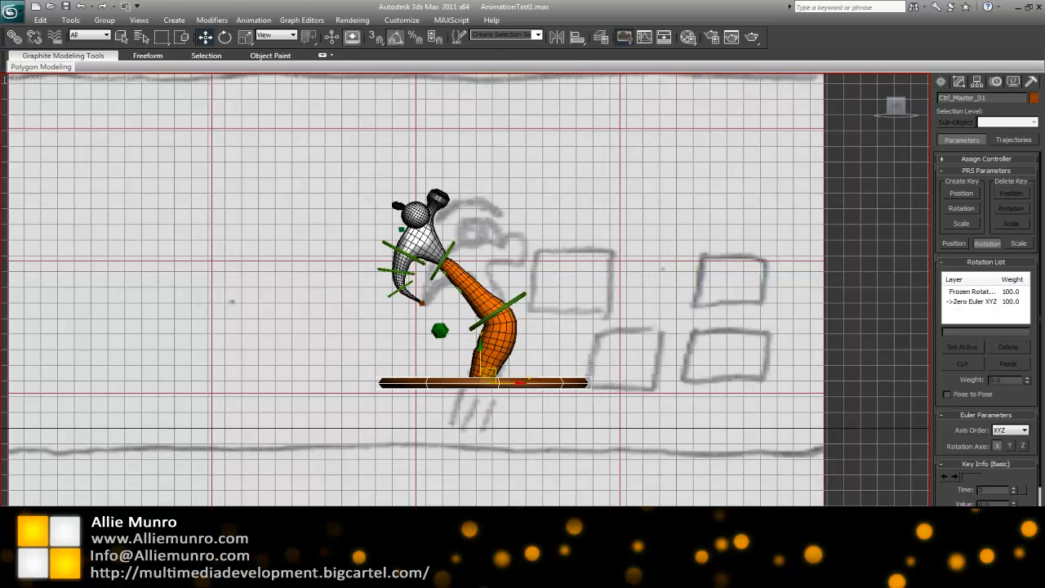